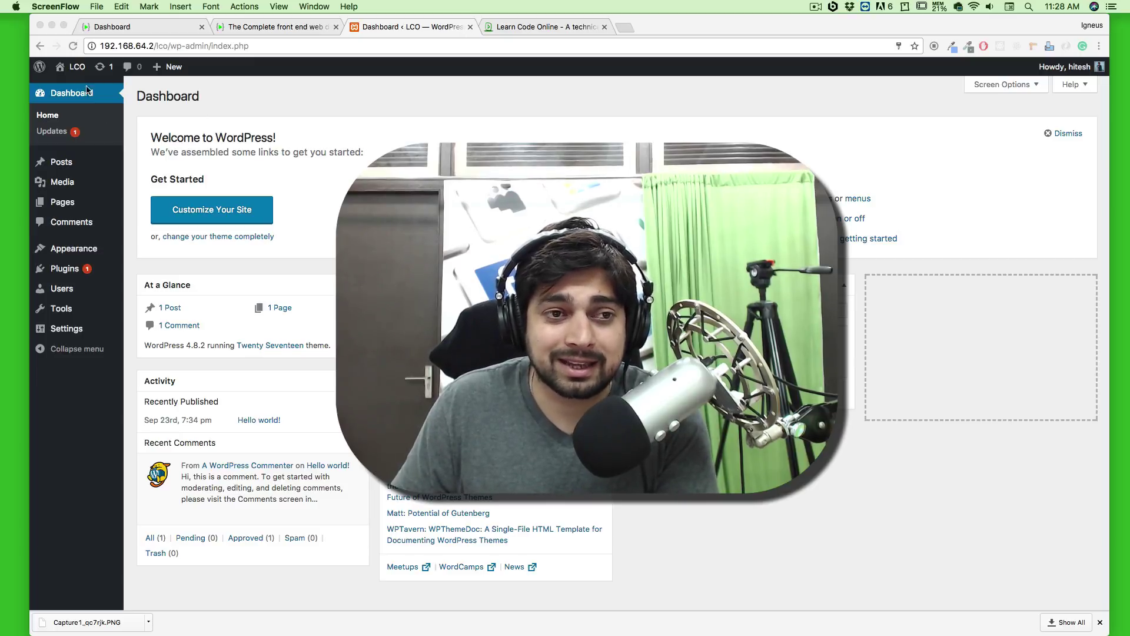
Visit the LCO site's public front end and scroll down to the Hello world! post
{"action": "left_click", "coordinate": [209, 97]}
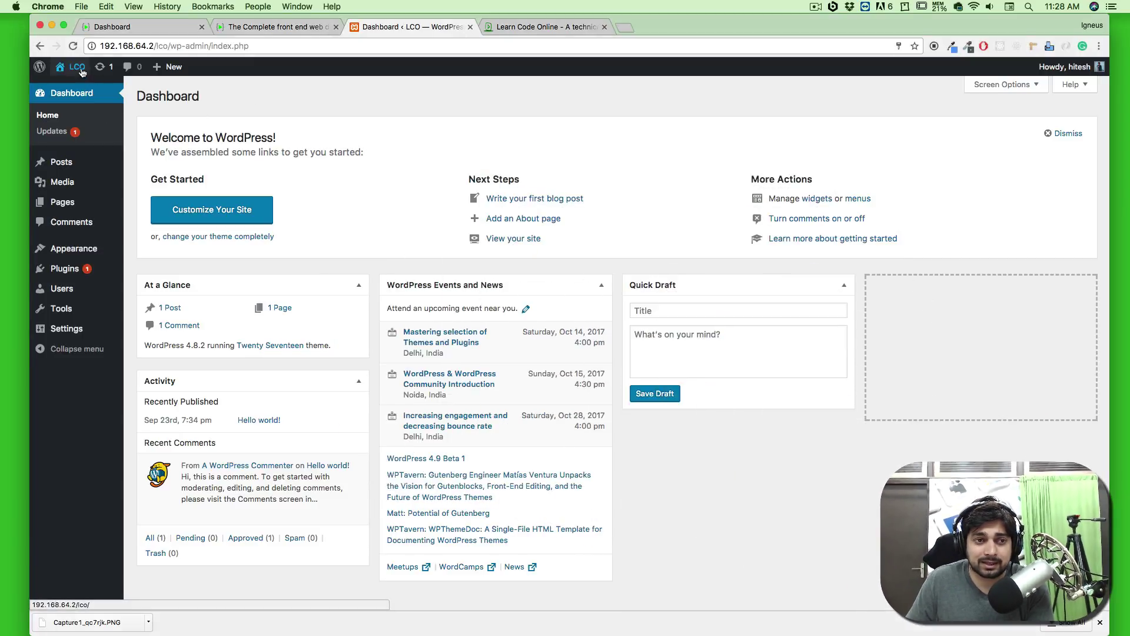
{"action": "mouse_move", "coordinate": [75, 71]}
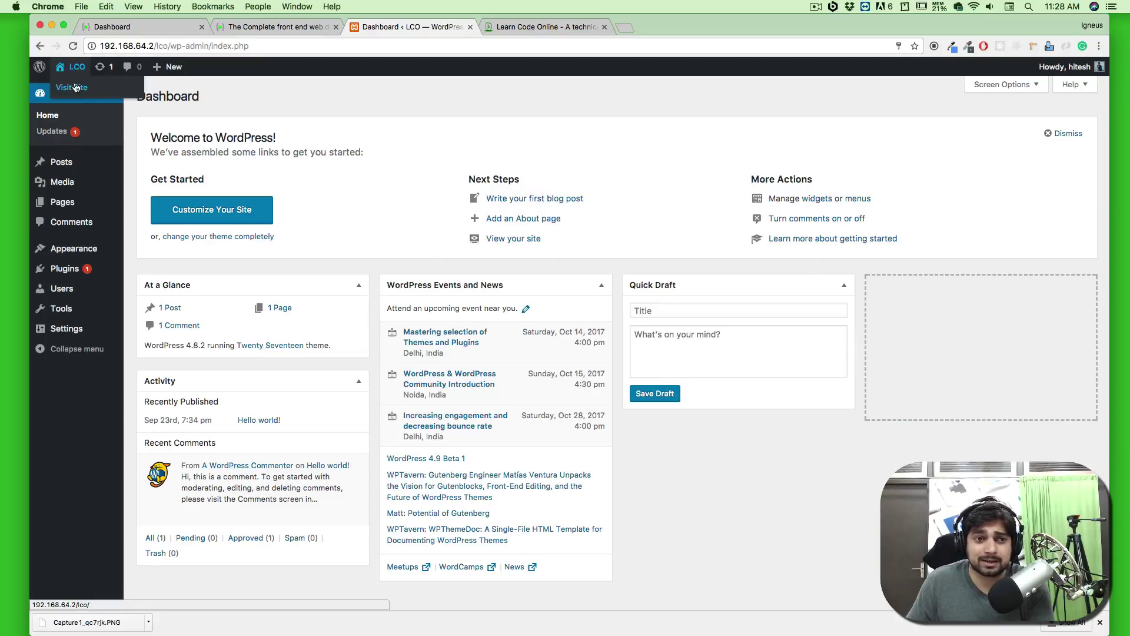
{"action": "left_click", "coordinate": [78, 88]}
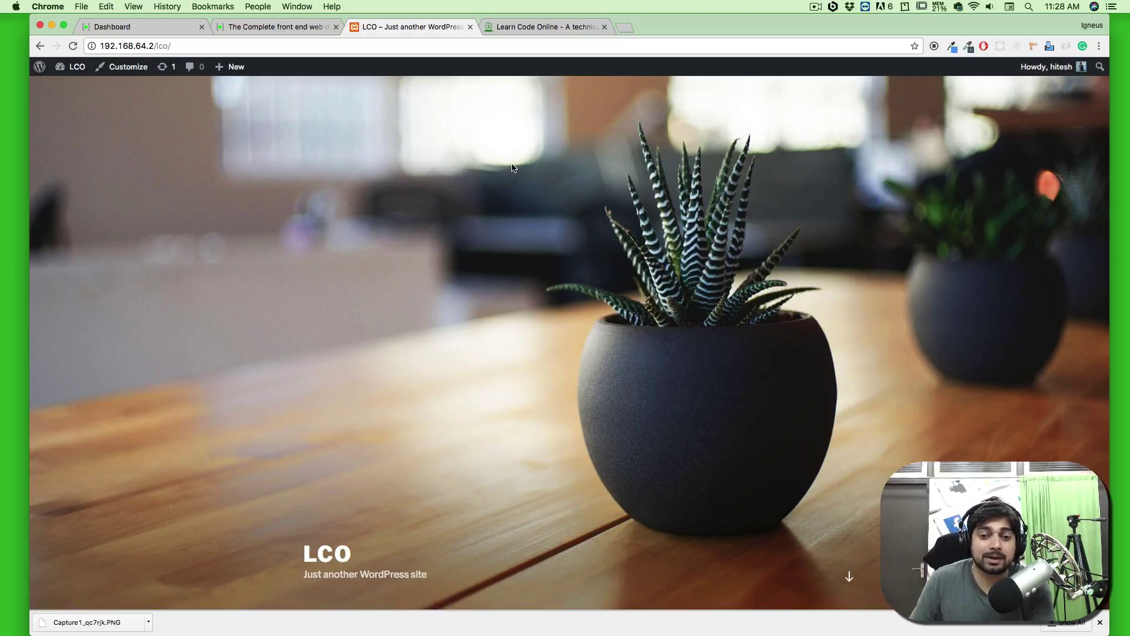
{"action": "scroll", "coordinate": [512, 168], "scroll_direction": "down", "scroll_amount": 8}
{"action": "scroll", "coordinate": [511, 168], "scroll_direction": "down", "scroll_amount": 3}
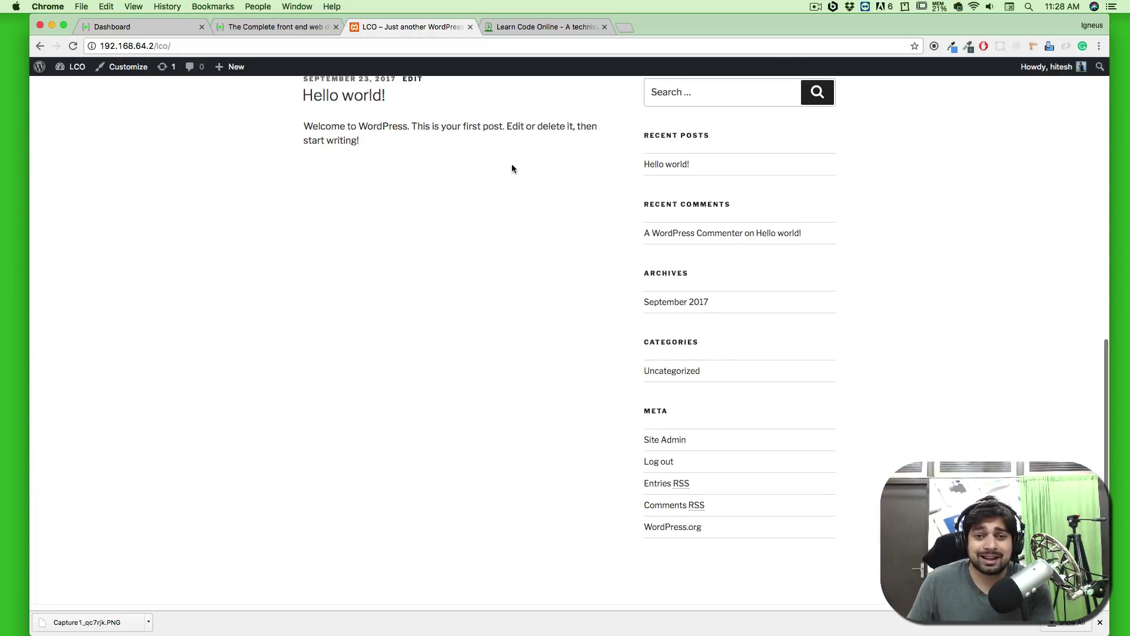
{"action": "scroll", "coordinate": [512, 168], "scroll_direction": "up", "scroll_amount": 1}
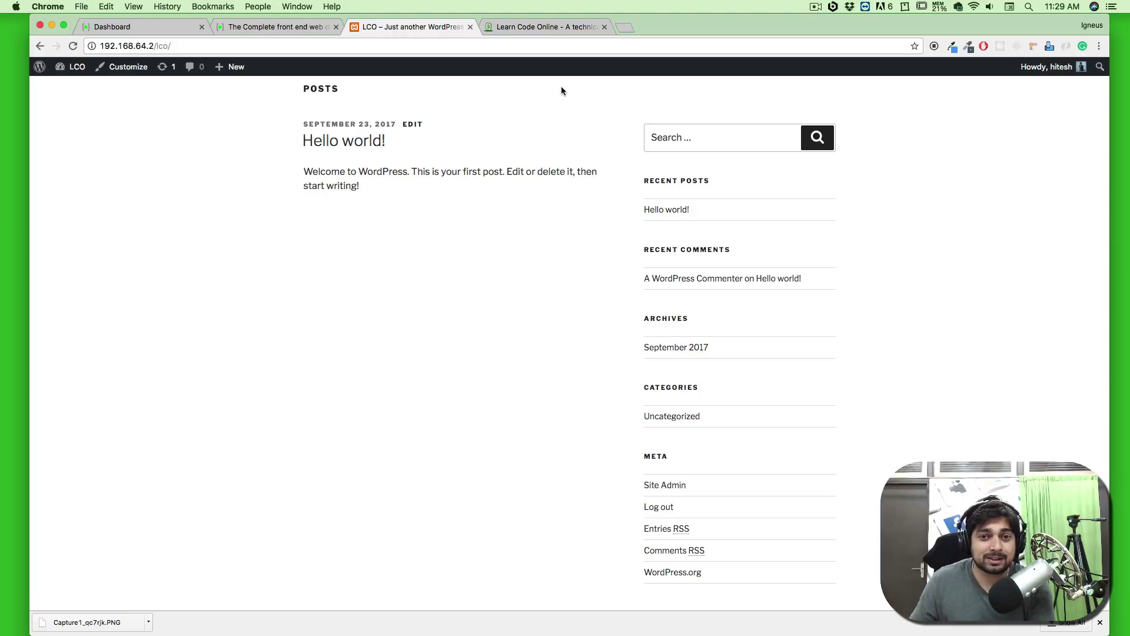
Switch to the Learn Code Online tab and scroll through 'A technical blog' post list
{"action": "left_click", "coordinate": [554, 28]}
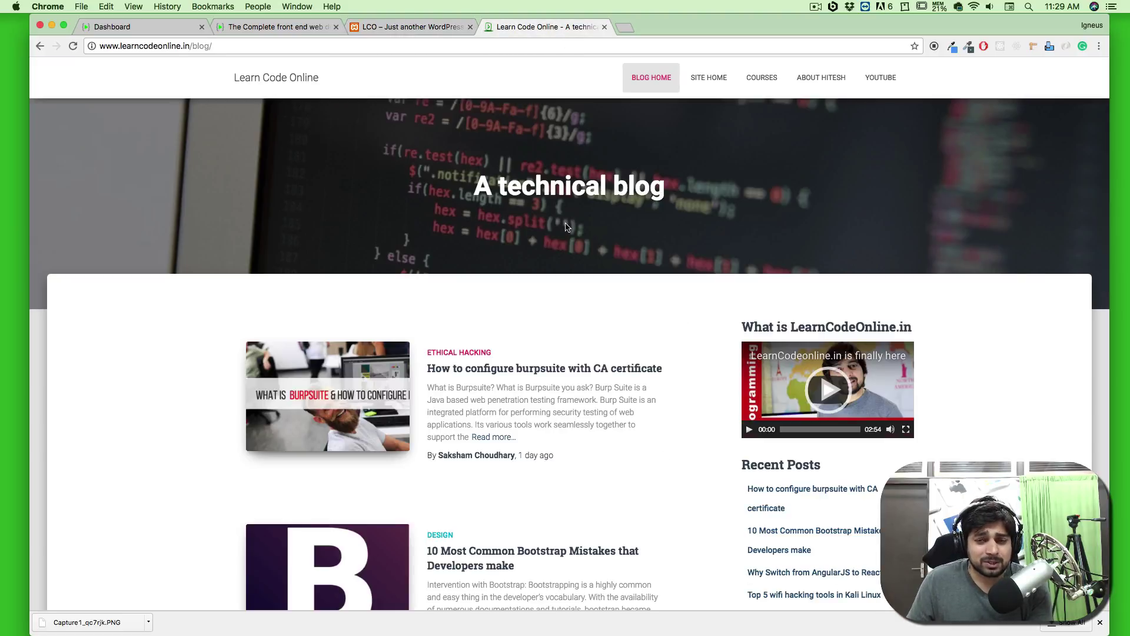
{"action": "scroll", "coordinate": [565, 227], "scroll_direction": "down", "scroll_amount": 1}
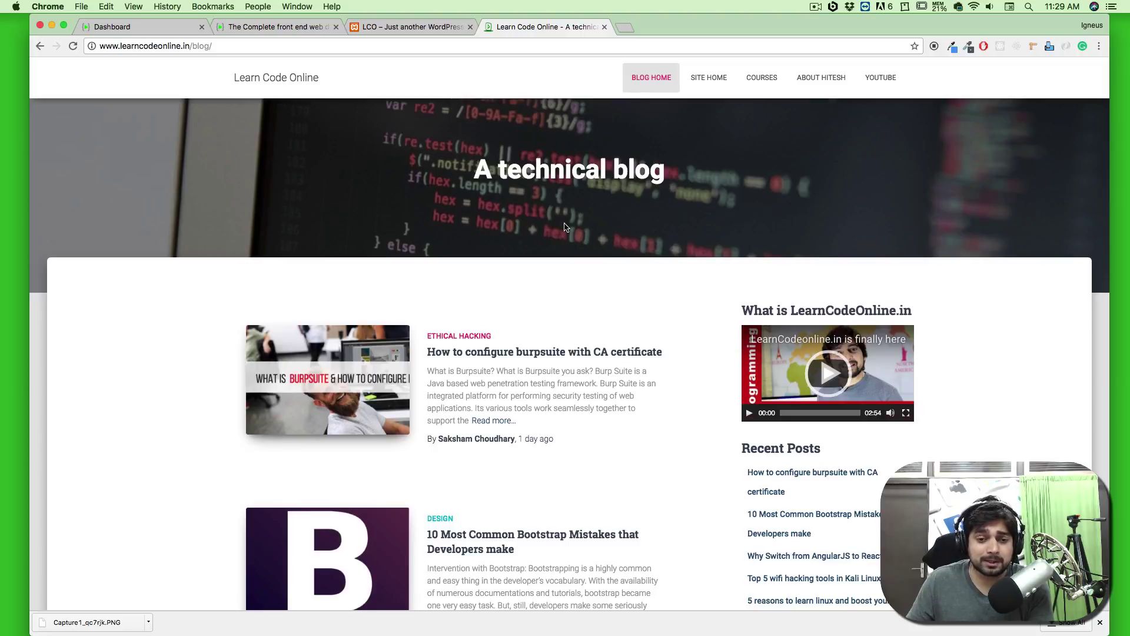
{"action": "scroll", "coordinate": [564, 226], "scroll_direction": "down", "scroll_amount": 15}
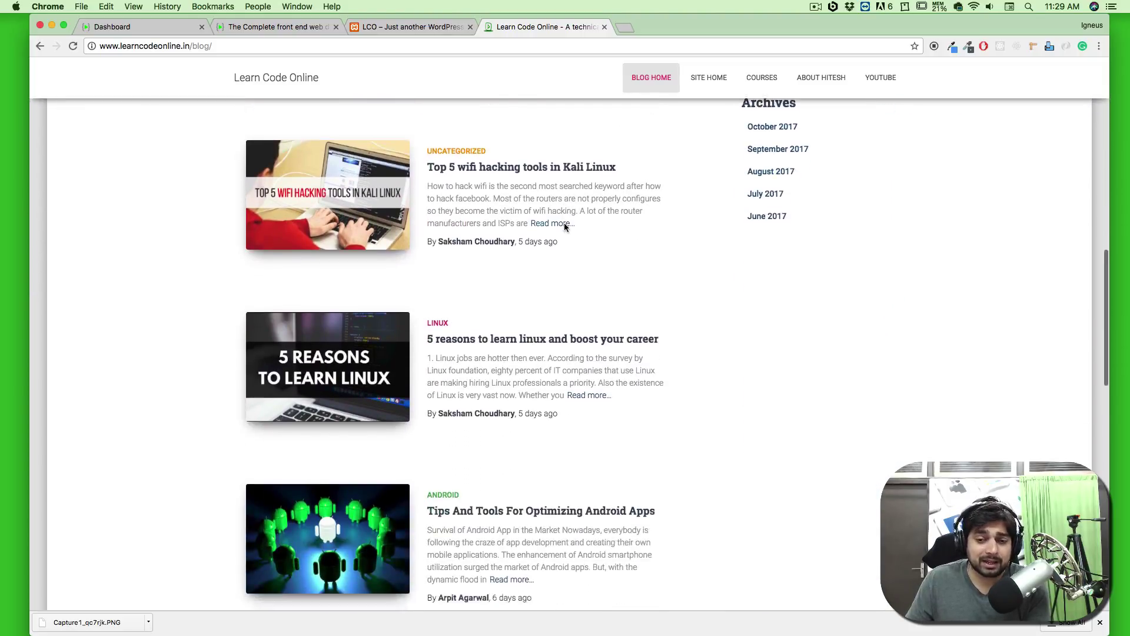
{"action": "scroll", "coordinate": [564, 226], "scroll_direction": "down", "scroll_amount": 15}
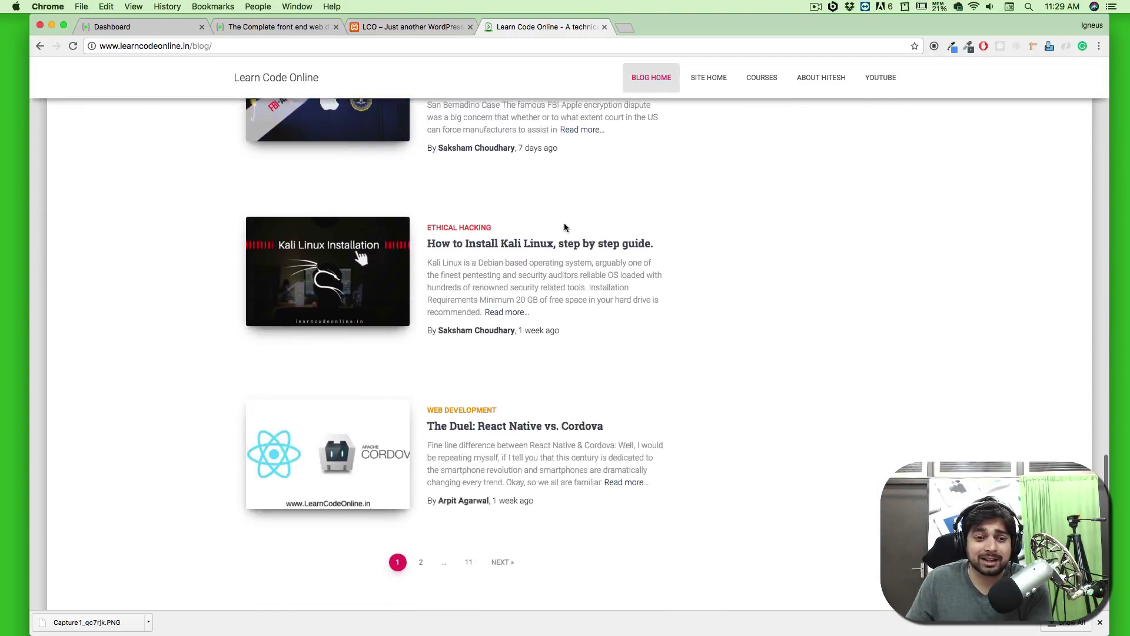
{"action": "scroll", "coordinate": [564, 226], "scroll_direction": "down", "scroll_amount": 2}
{"action": "scroll", "coordinate": [564, 227], "scroll_direction": "up", "scroll_amount": 10}
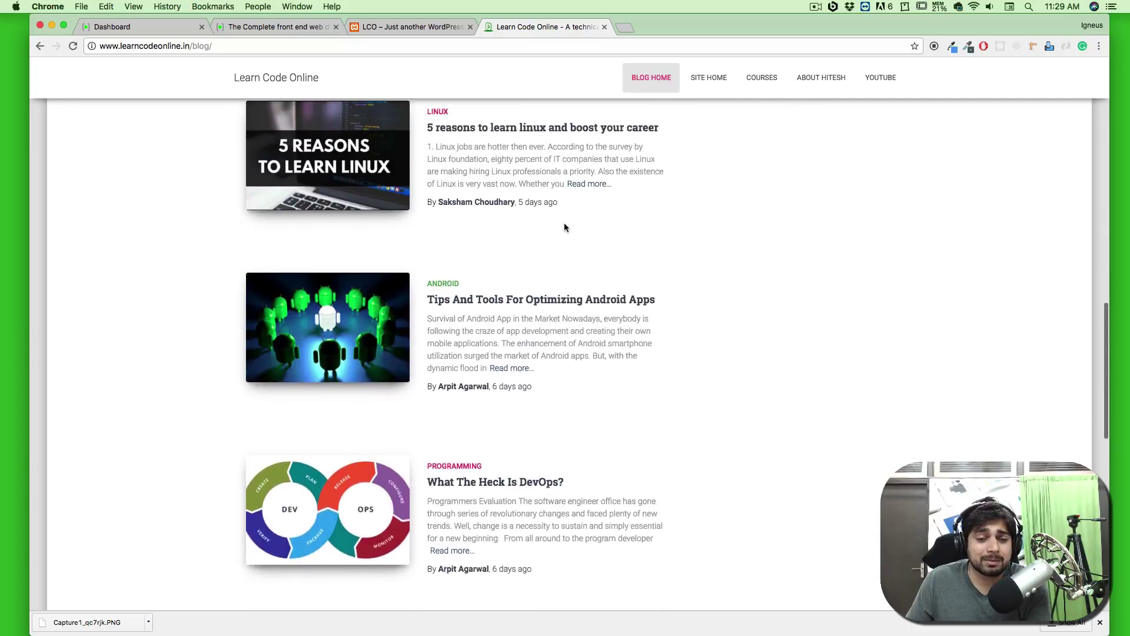
{"action": "scroll", "coordinate": [564, 227], "scroll_direction": "up", "scroll_amount": 10}
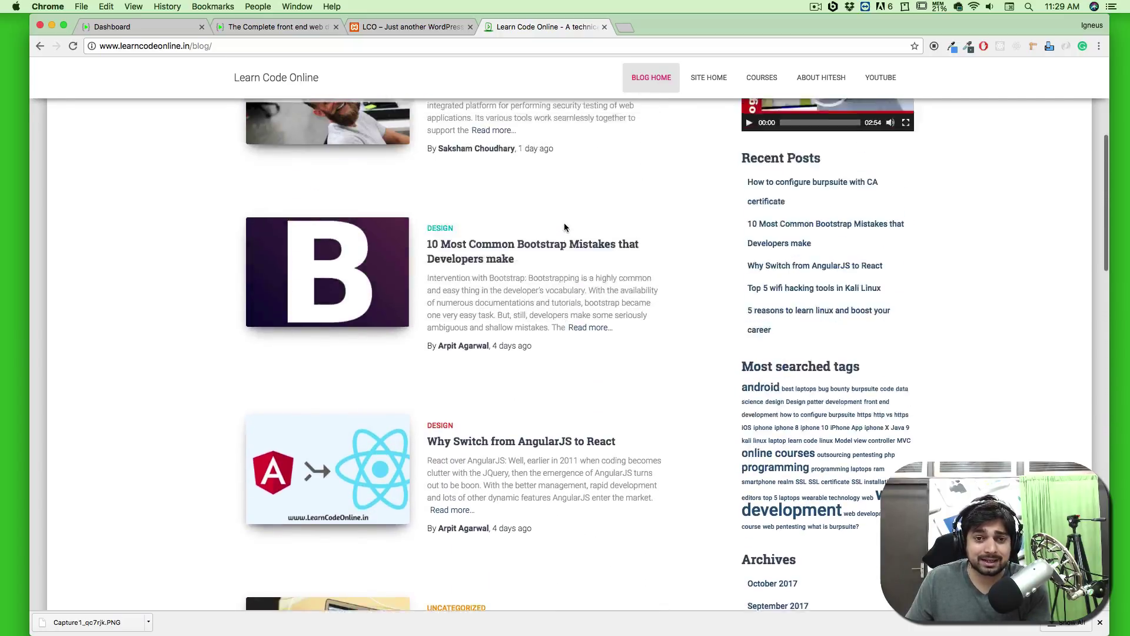
{"action": "scroll", "coordinate": [564, 227], "scroll_direction": "up", "scroll_amount": 5}
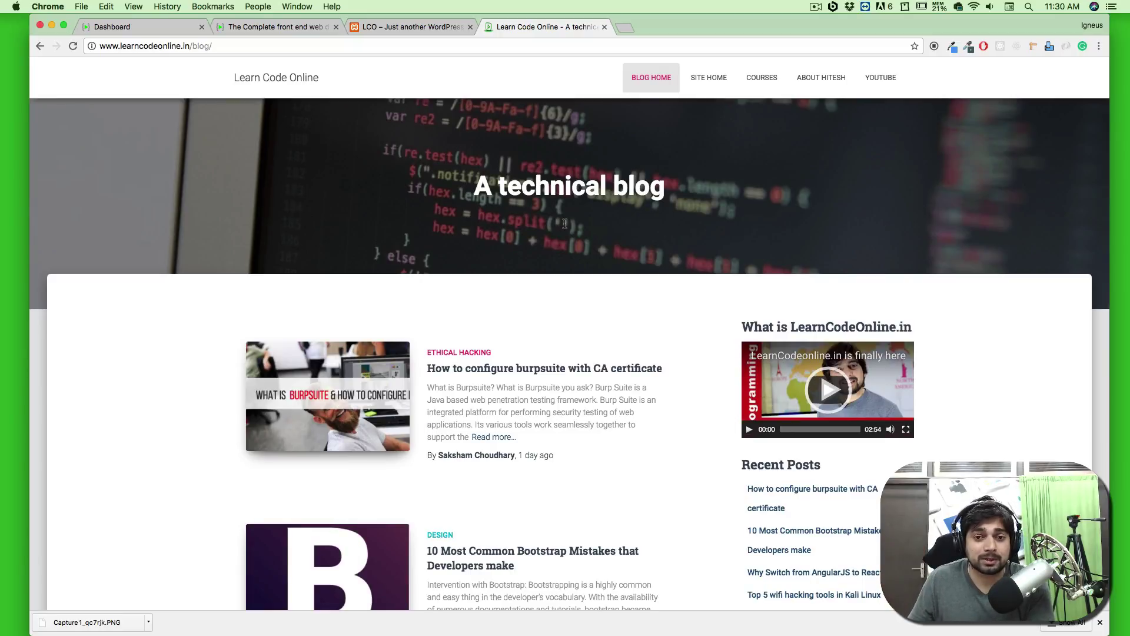
Go back to the Dashboard and reopen the LCO front page via Visit Site
{"action": "left_click", "coordinate": [411, 27]}
{"action": "scroll", "coordinate": [227, 207], "scroll_direction": "up", "scroll_amount": 10}
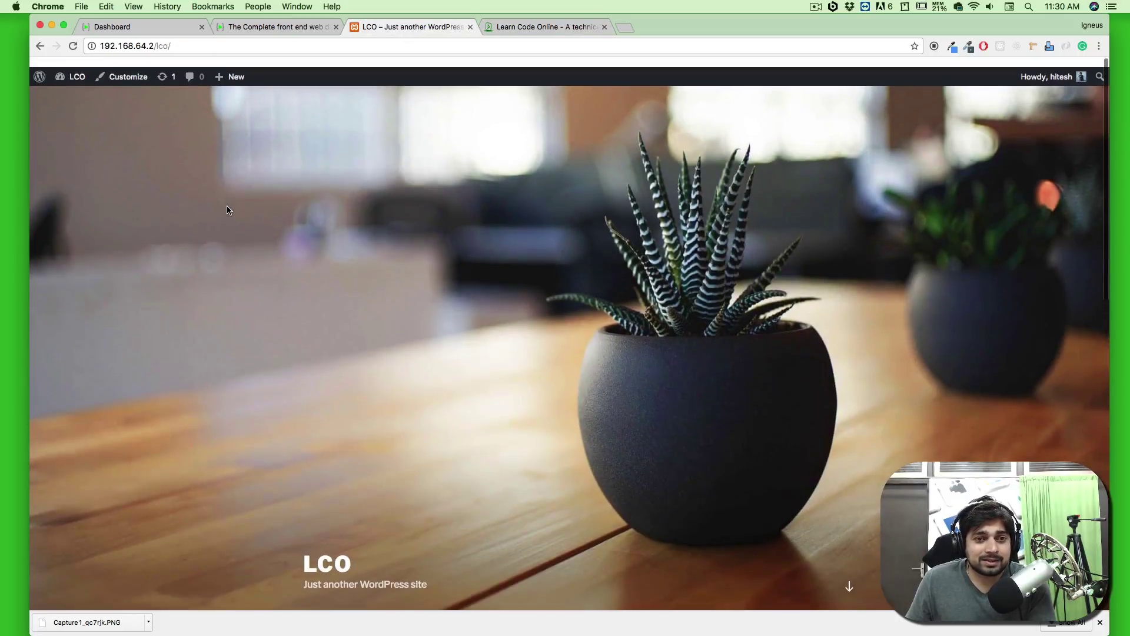
{"action": "key", "text": "super+bracketleft"}
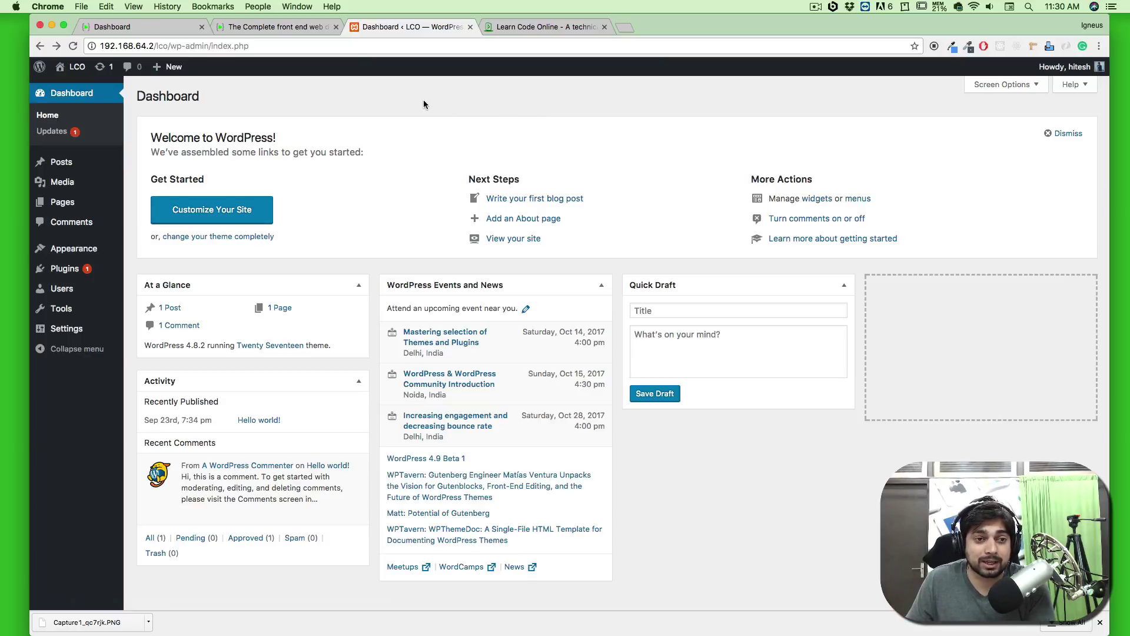
{"action": "mouse_move", "coordinate": [42, 70]}
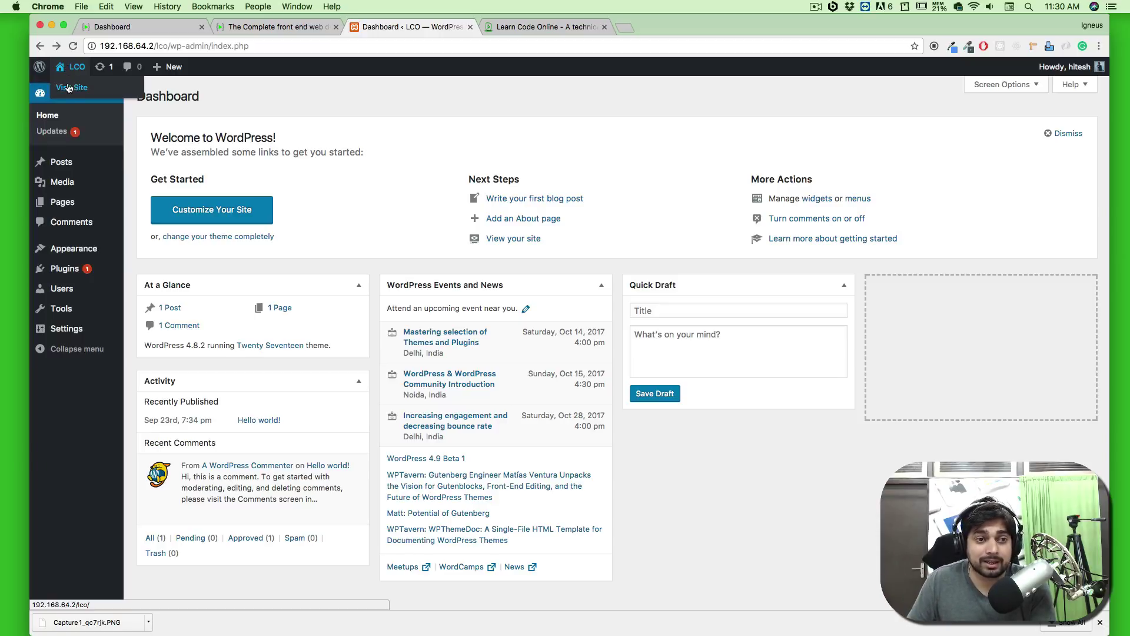
{"action": "left_click", "coordinate": [75, 88]}
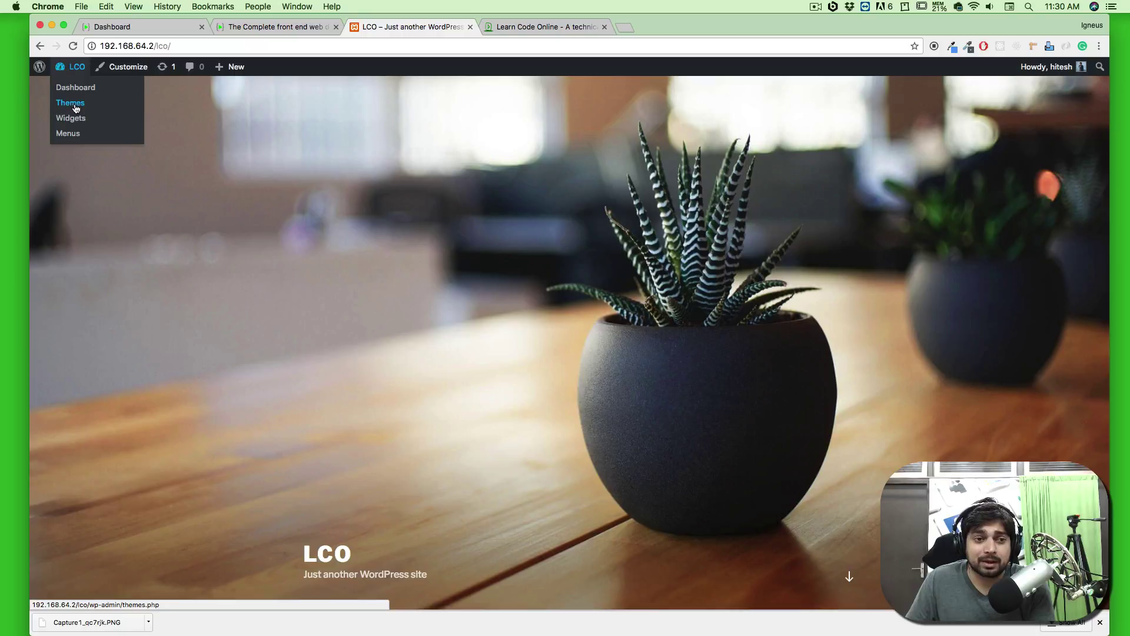
{"action": "left_click", "coordinate": [77, 106]}
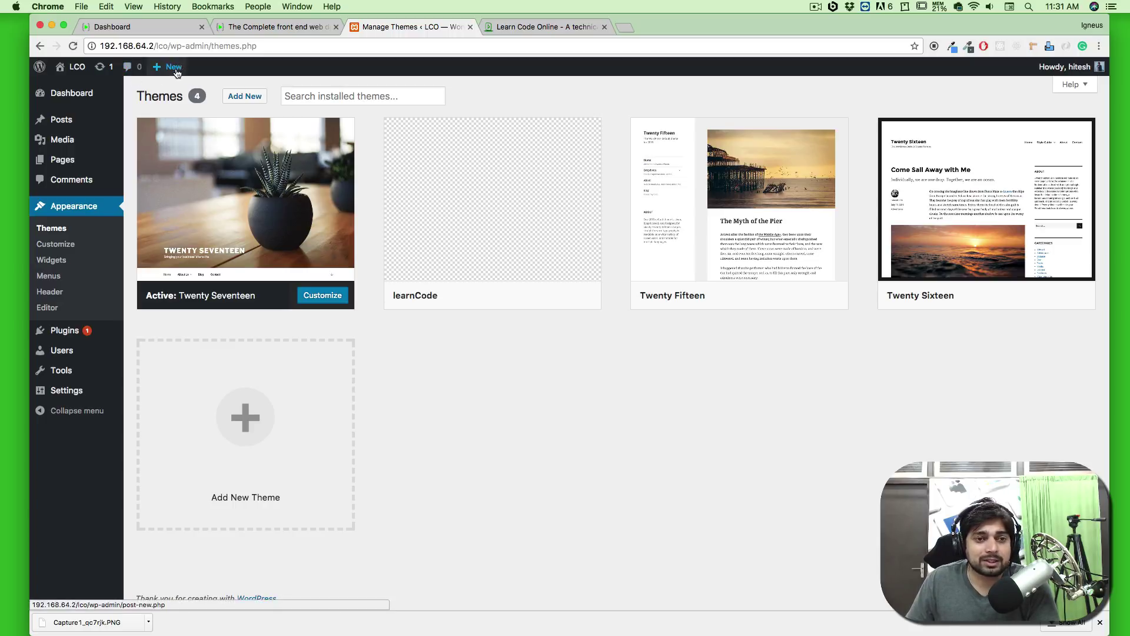
{"action": "mouse_move", "coordinate": [174, 72]}
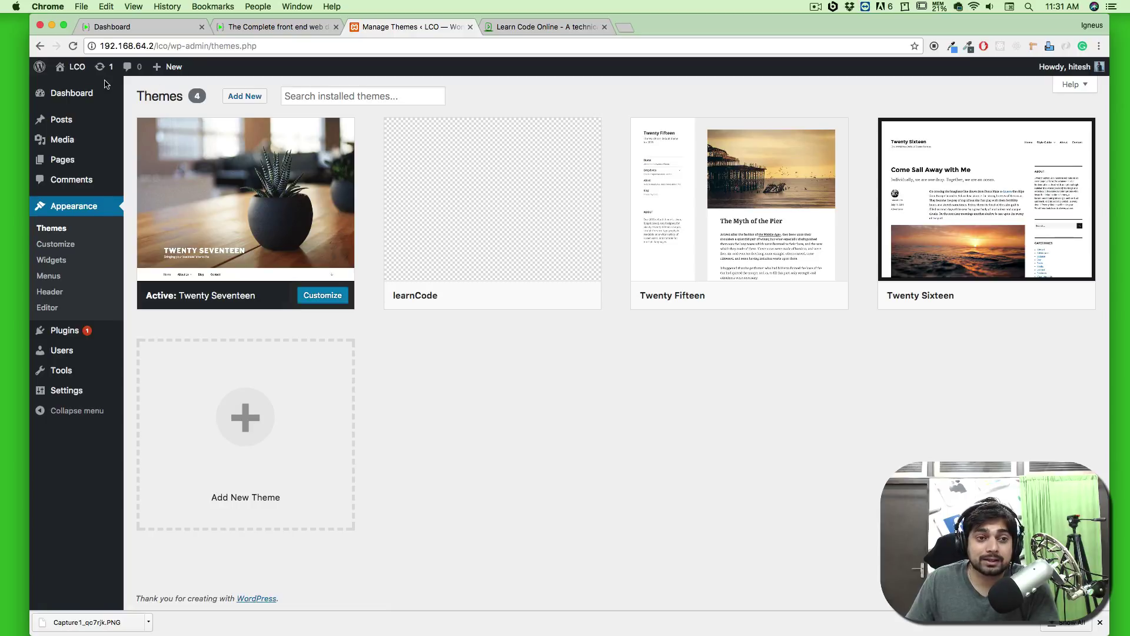
{"action": "mouse_move", "coordinate": [77, 67]}
{"action": "left_click", "coordinate": [76, 87]}
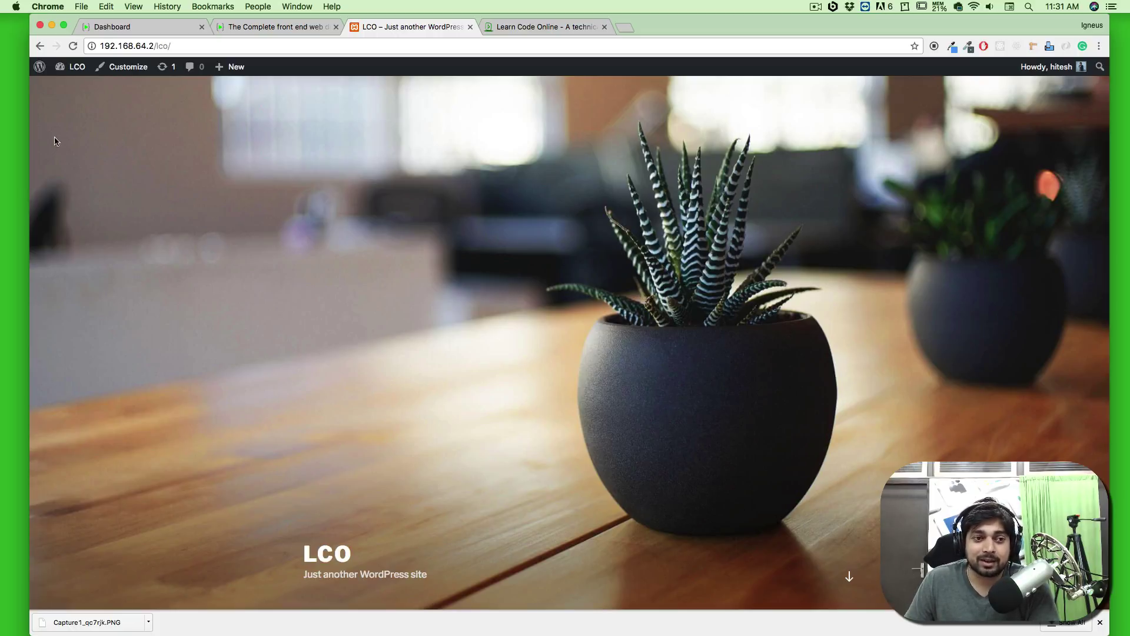
{"action": "mouse_move", "coordinate": [71, 78]}
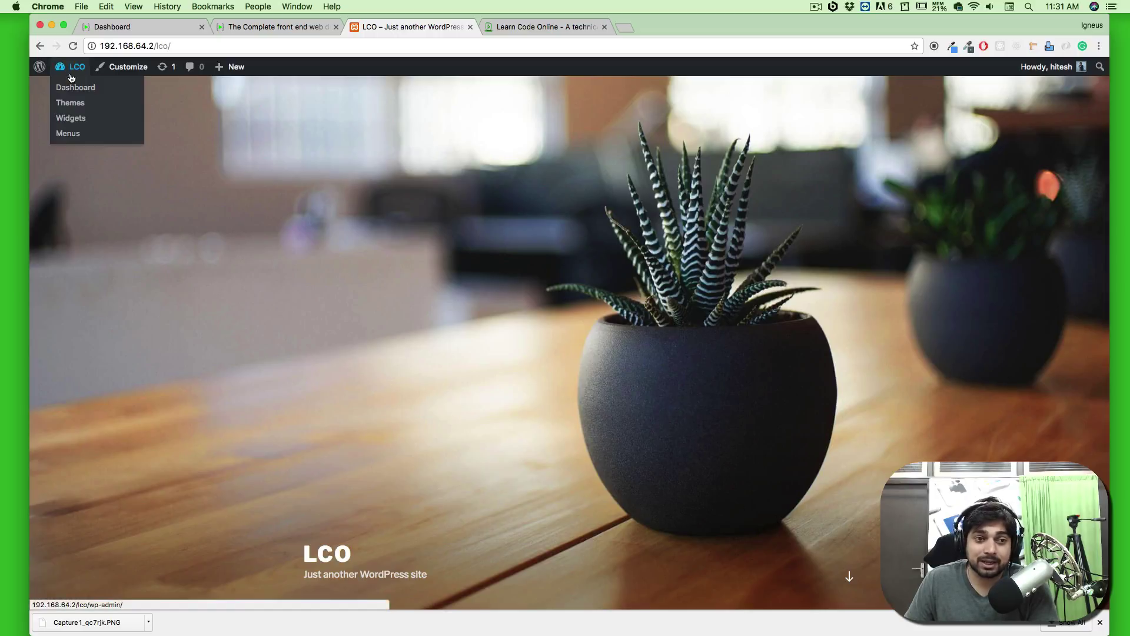
{"action": "left_click", "coordinate": [81, 88]}
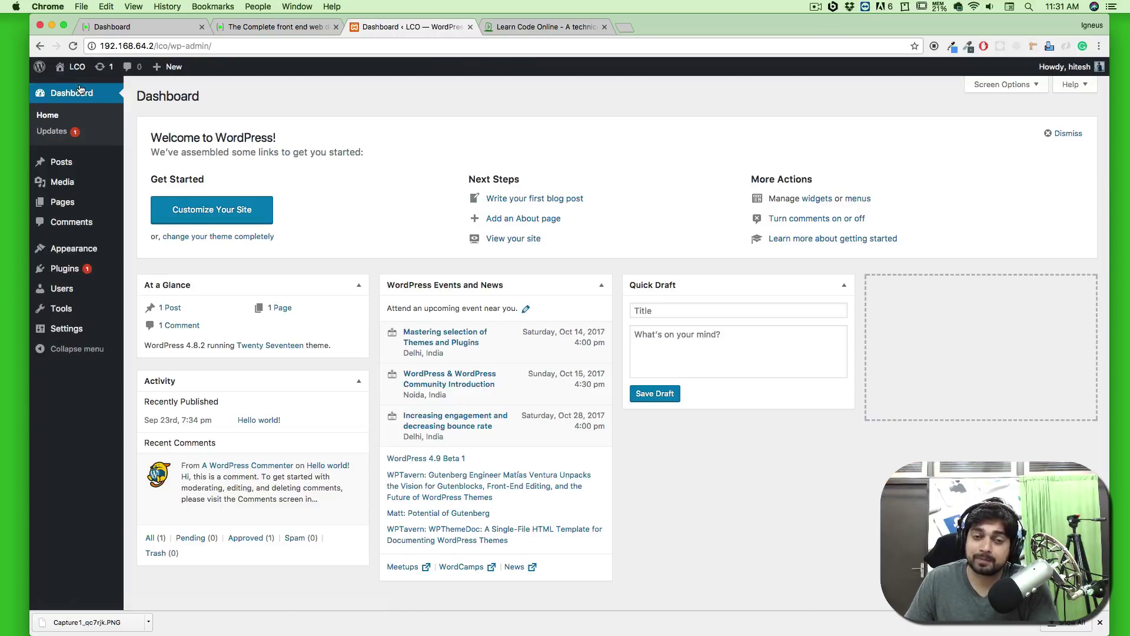
{"action": "mouse_move", "coordinate": [59, 291]}
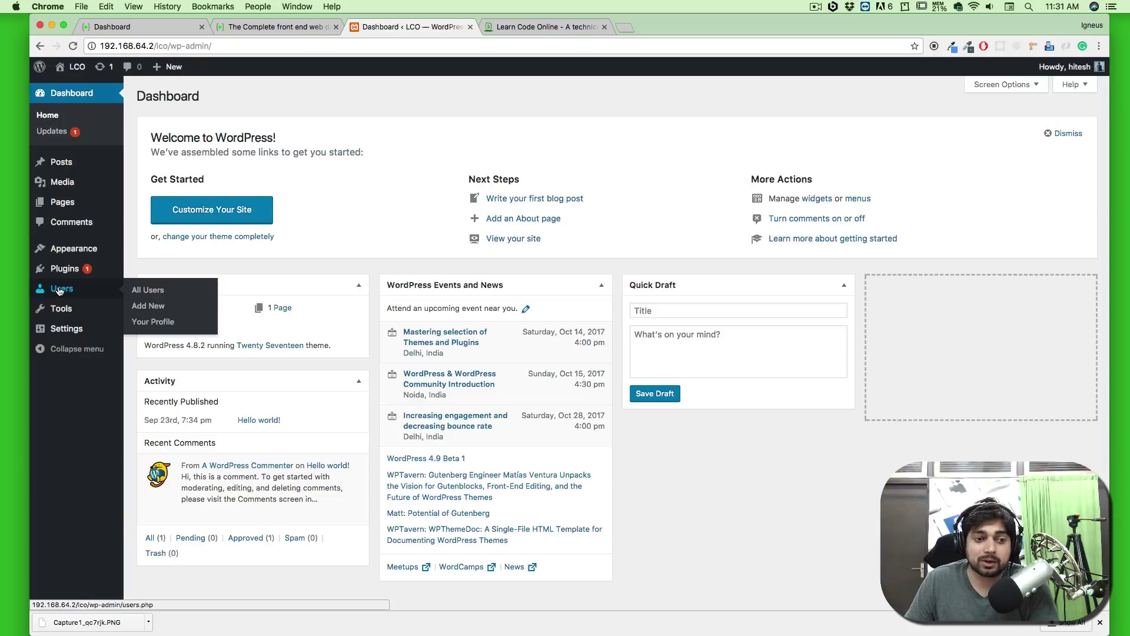
{"action": "left_click", "coordinate": [157, 308]}
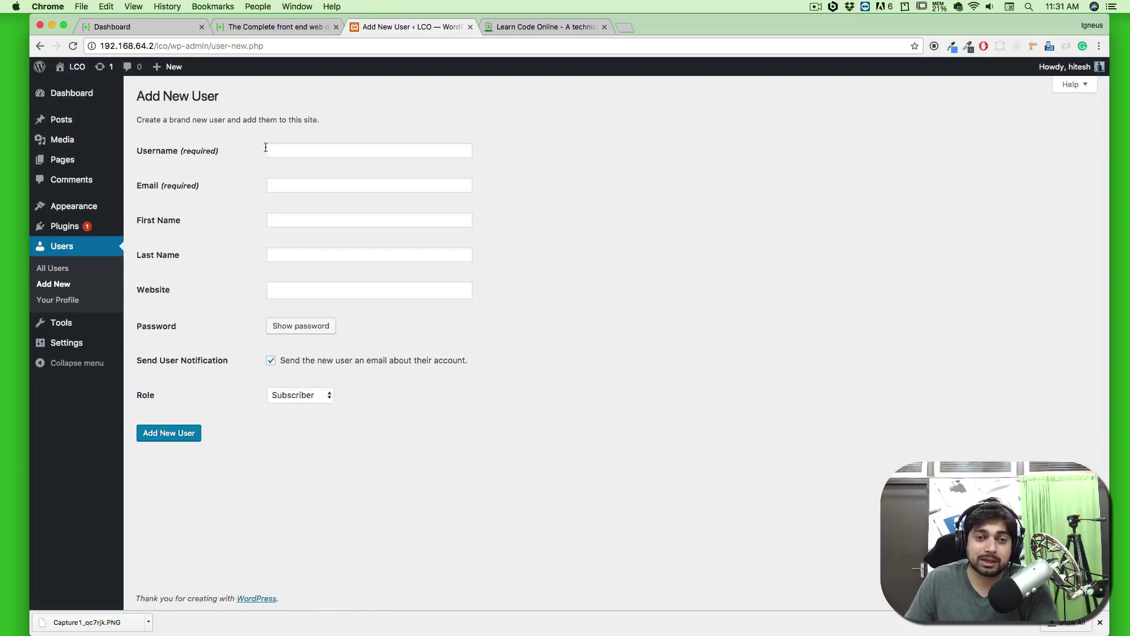
{"action": "left_click", "coordinate": [80, 76]}
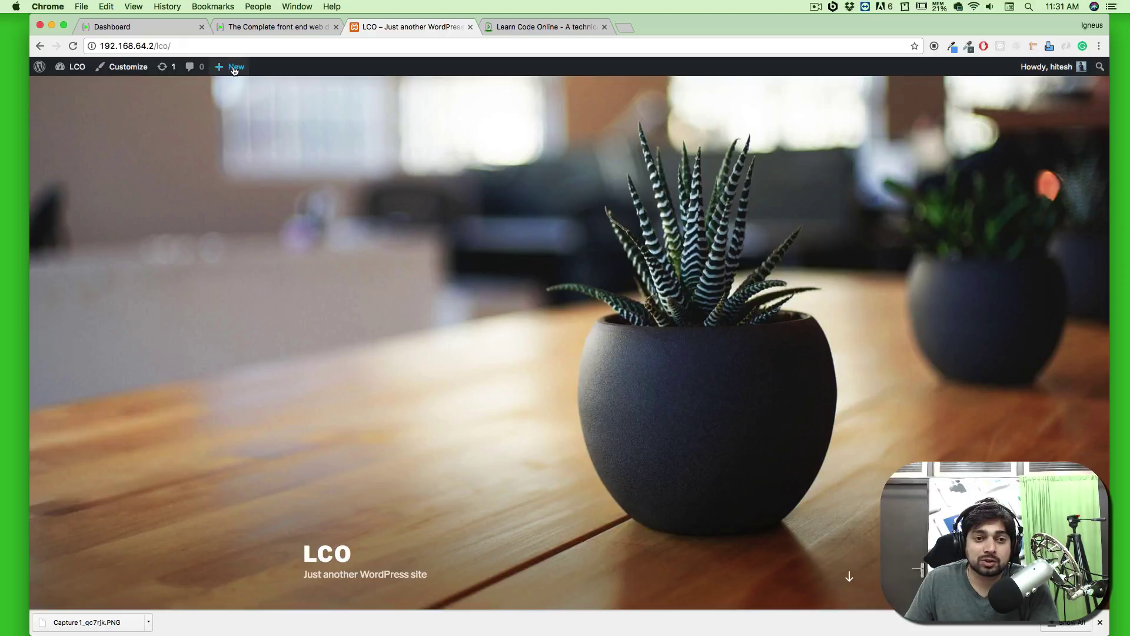
Open the Add New User form from the toolbar's + New > User menu
{"action": "mouse_move", "coordinate": [234, 69]}
{"action": "left_click", "coordinate": [224, 133]}
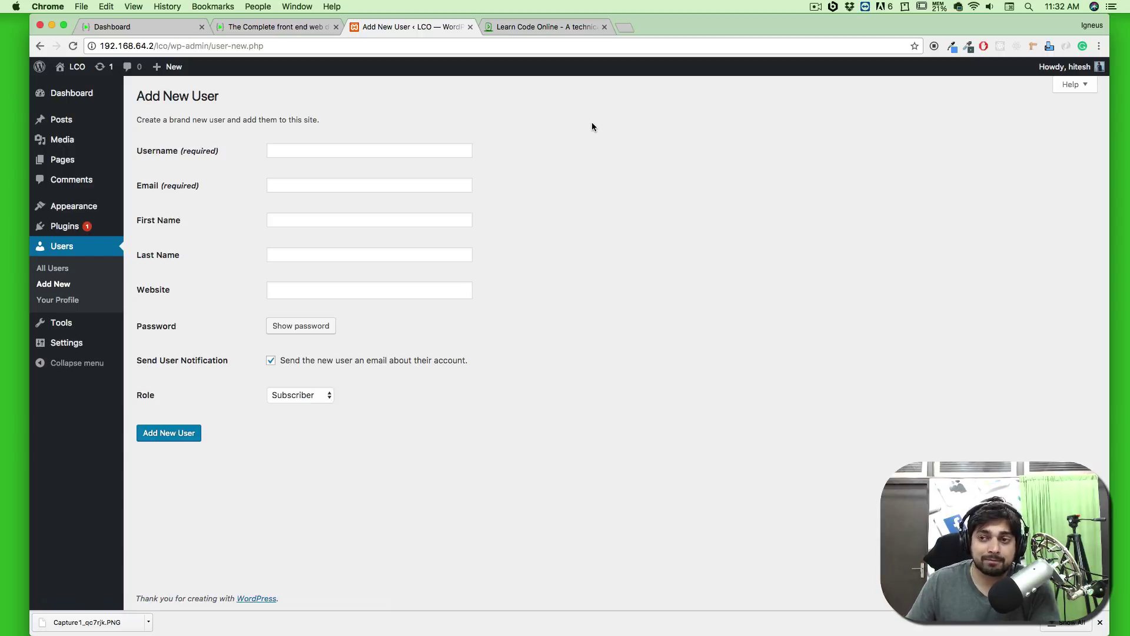
{"action": "mouse_move", "coordinate": [1082, 73]}
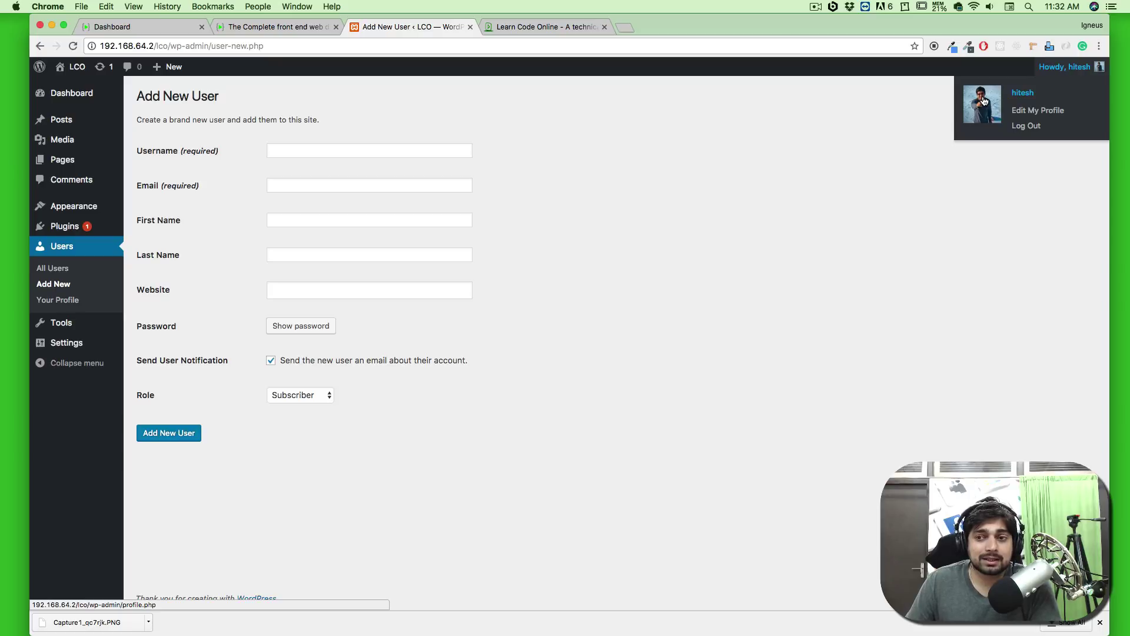
Search 'gravatar' in a new tab, open the Gravatar homepage, then return to Add New User
{"action": "left_click", "coordinate": [627, 28]}
{"action": "type", "text": "gra"}
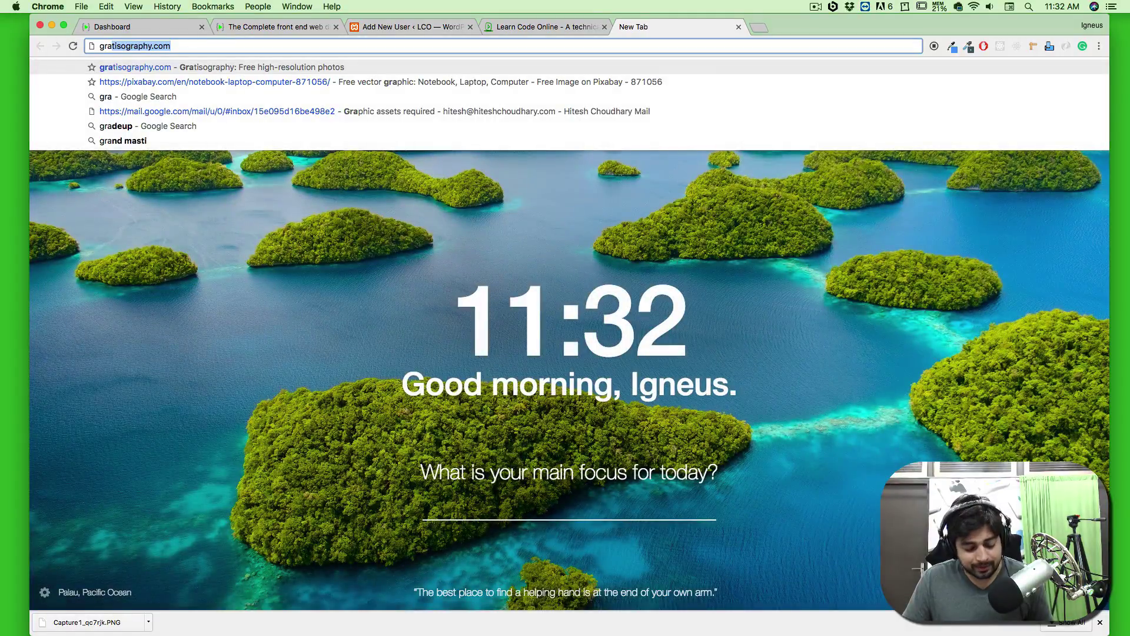
{"action": "type", "text": "va"}
{"action": "key", "text": "Down"}
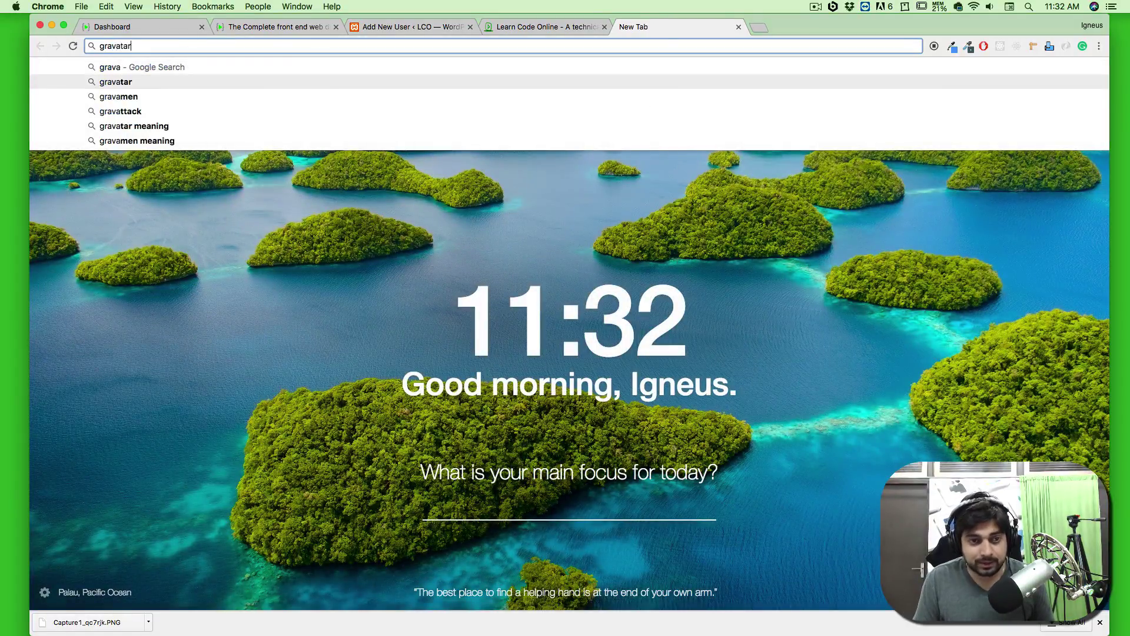
{"action": "key", "text": "Return"}
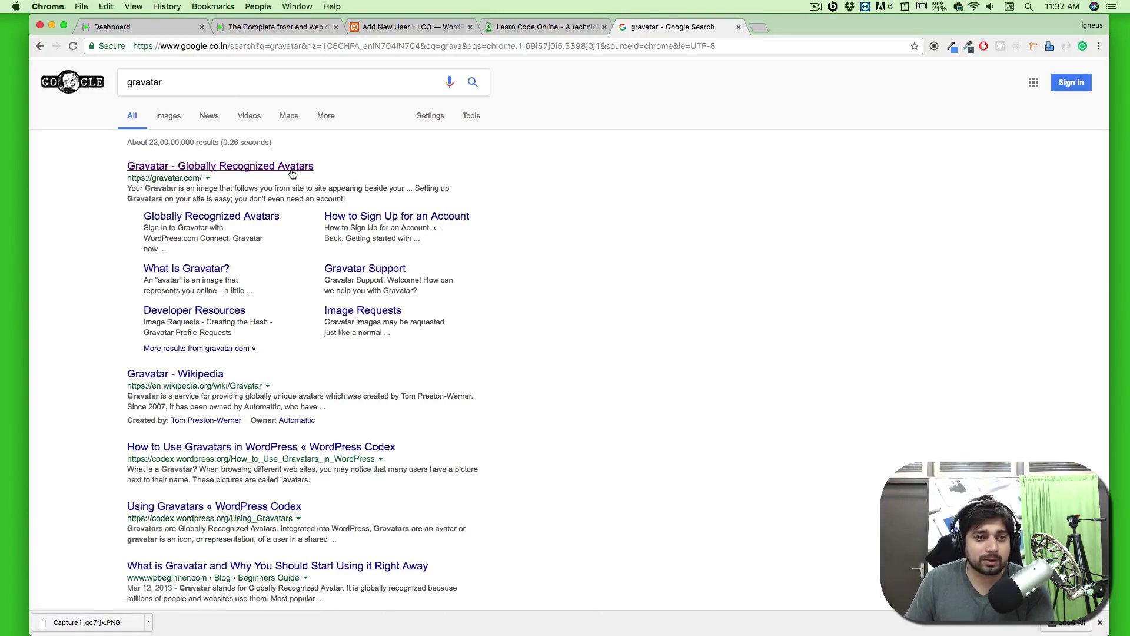
{"action": "left_click", "coordinate": [296, 167]}
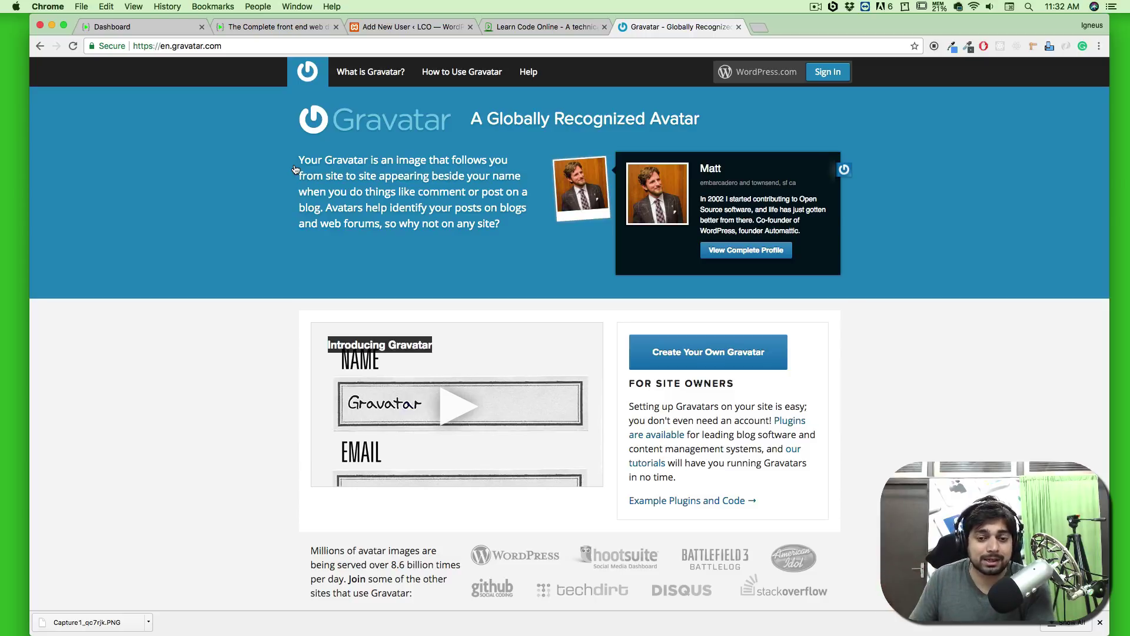
{"action": "scroll", "coordinate": [669, 252], "scroll_direction": "down", "scroll_amount": 5}
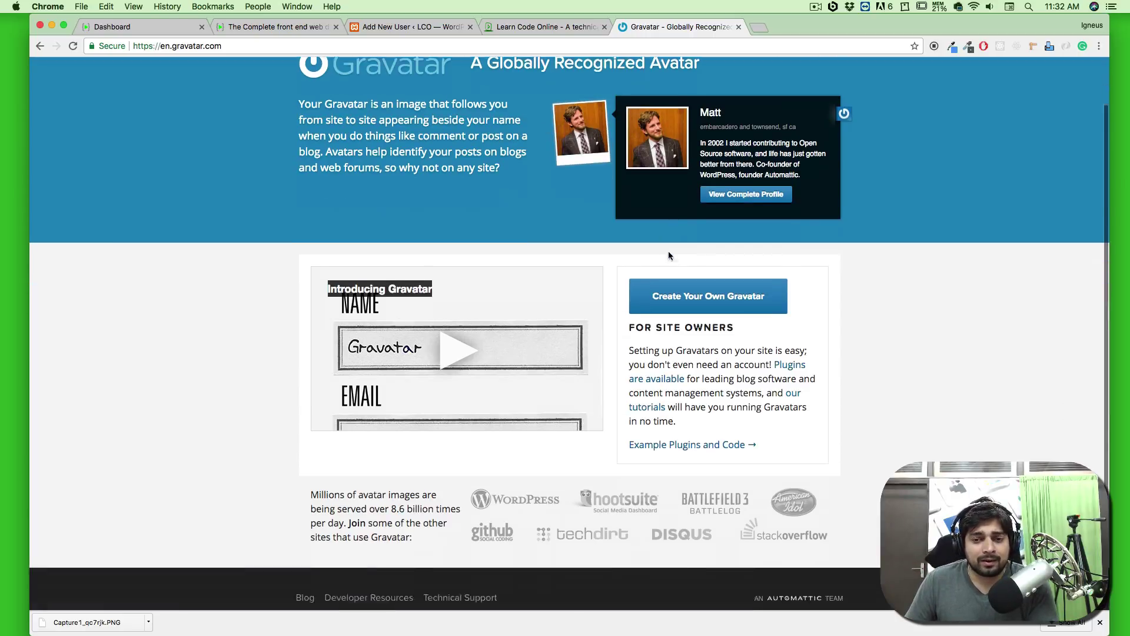
{"action": "scroll", "coordinate": [669, 255], "scroll_direction": "up", "scroll_amount": 5}
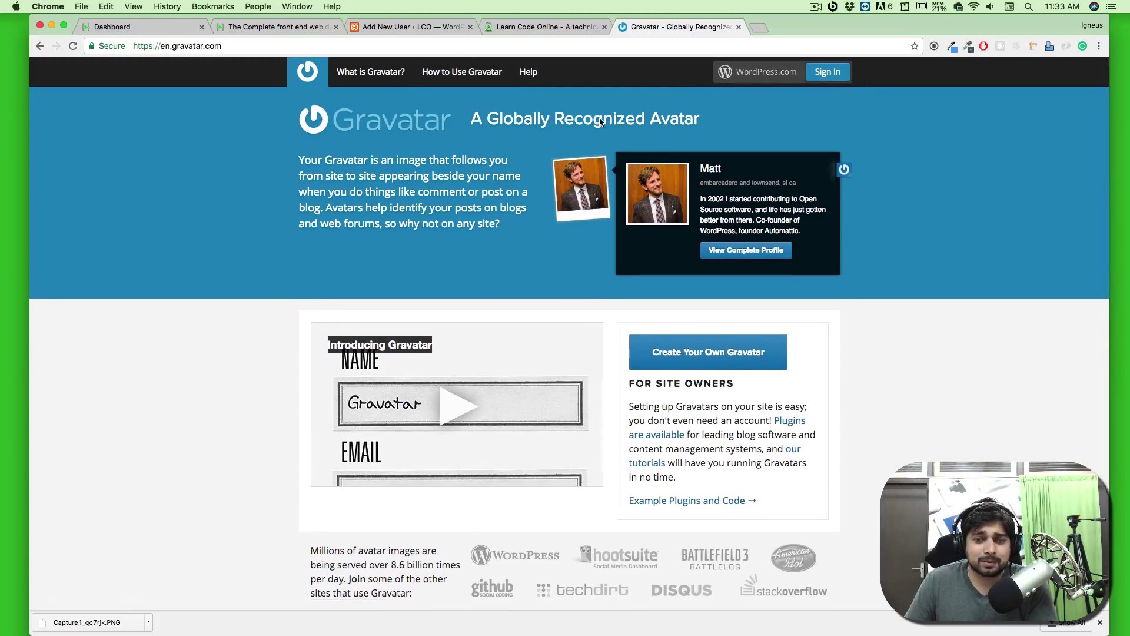
{"action": "left_click", "coordinate": [558, 26]}
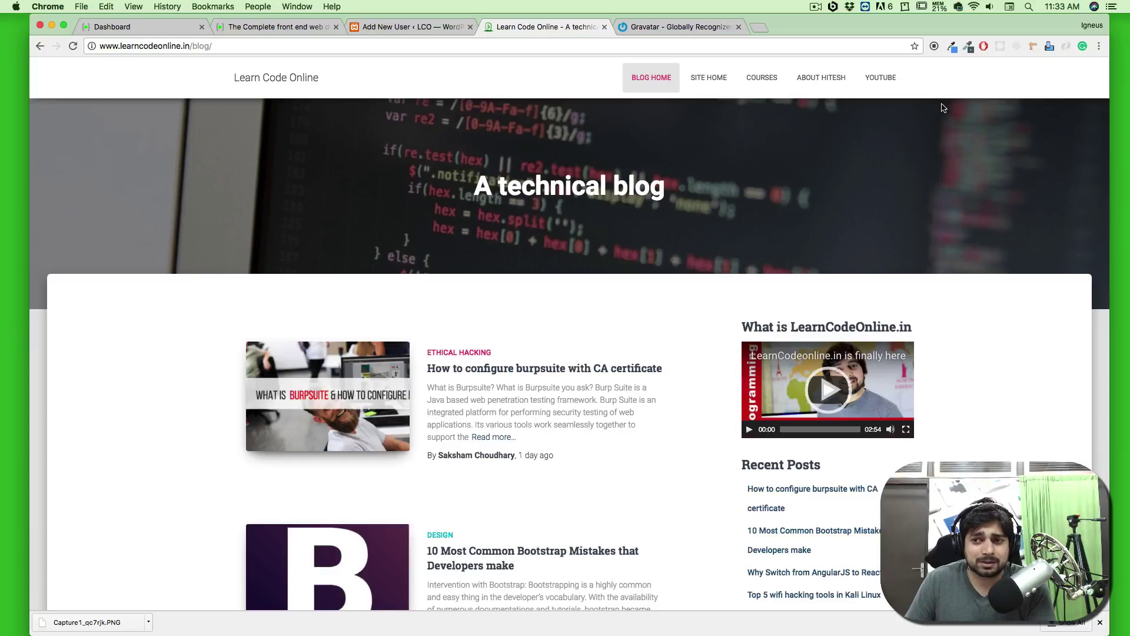
{"action": "left_click", "coordinate": [406, 26]}
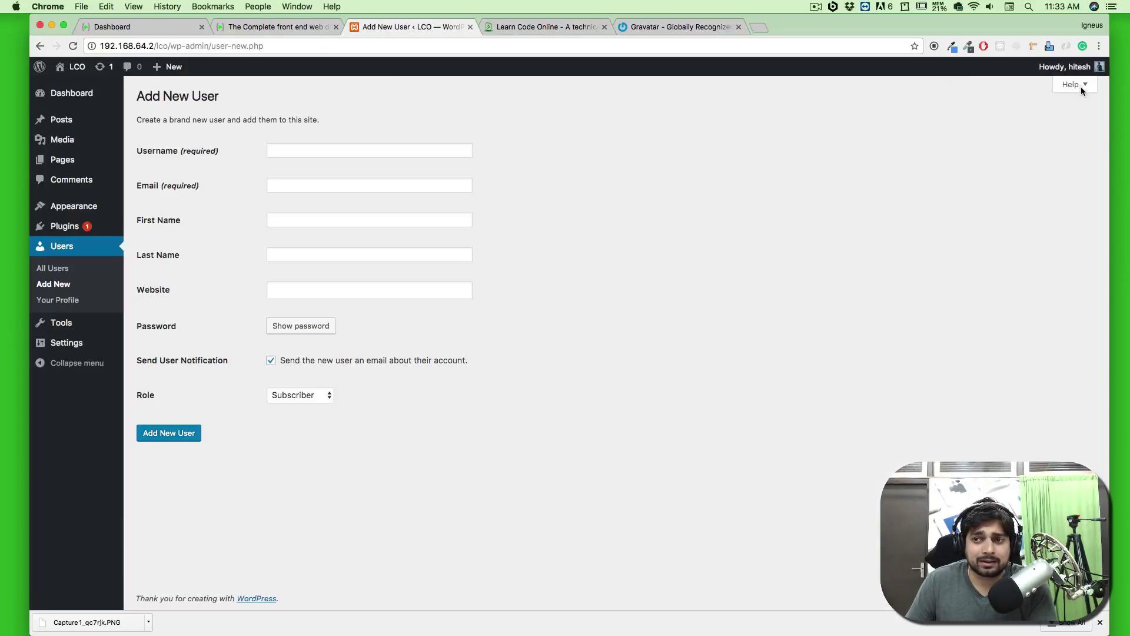
Open Edit My Profile from the Howdy menu and scroll through the Profile page
{"action": "mouse_move", "coordinate": [1040, 67]}
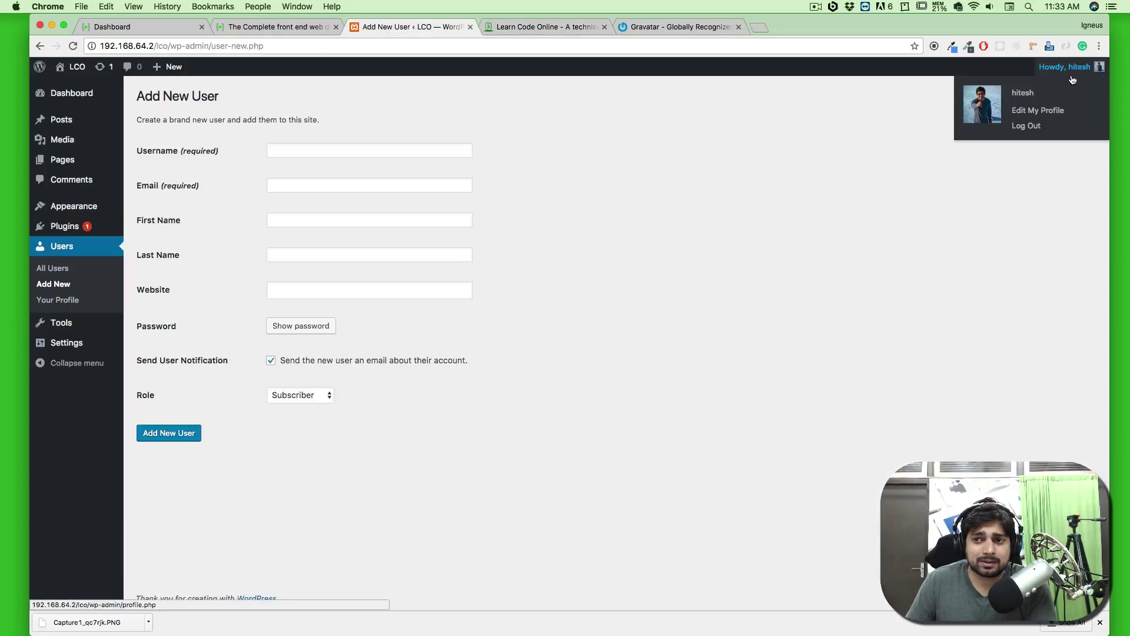
{"action": "left_click", "coordinate": [1045, 112]}
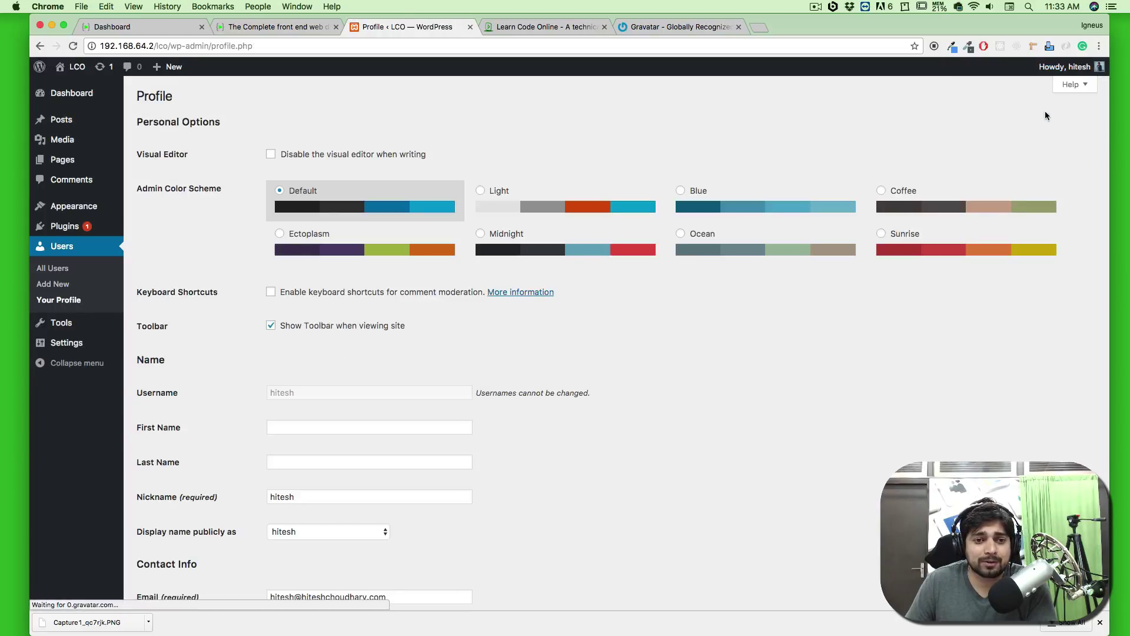
{"action": "scroll", "coordinate": [220, 250], "scroll_direction": "down", "scroll_amount": 5}
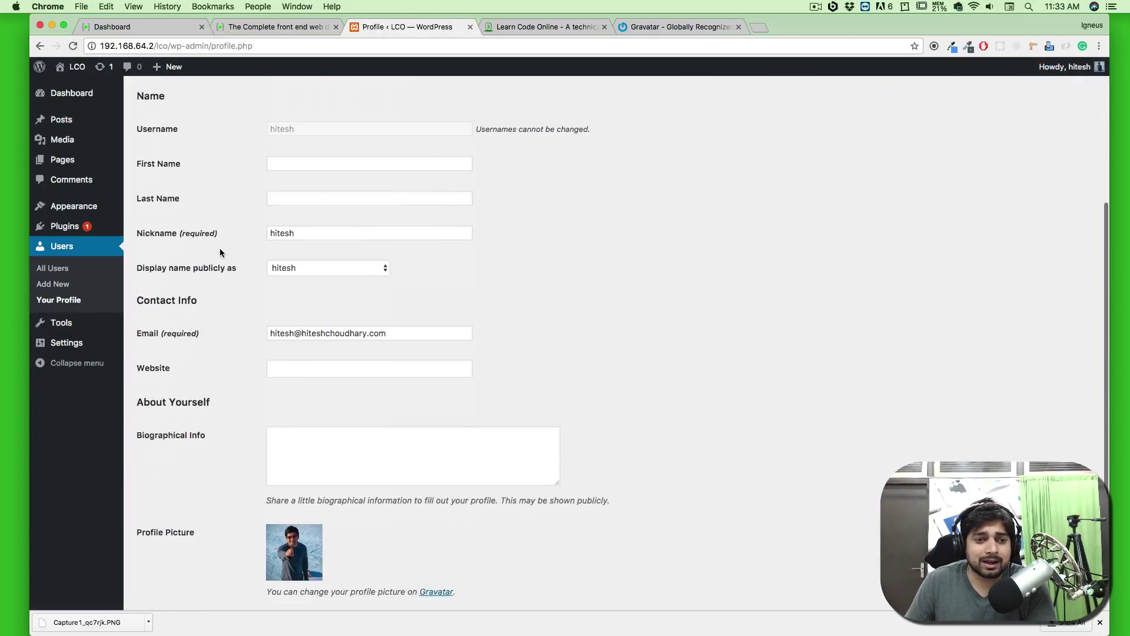
{"action": "scroll", "coordinate": [220, 252], "scroll_direction": "up", "scroll_amount": 2}
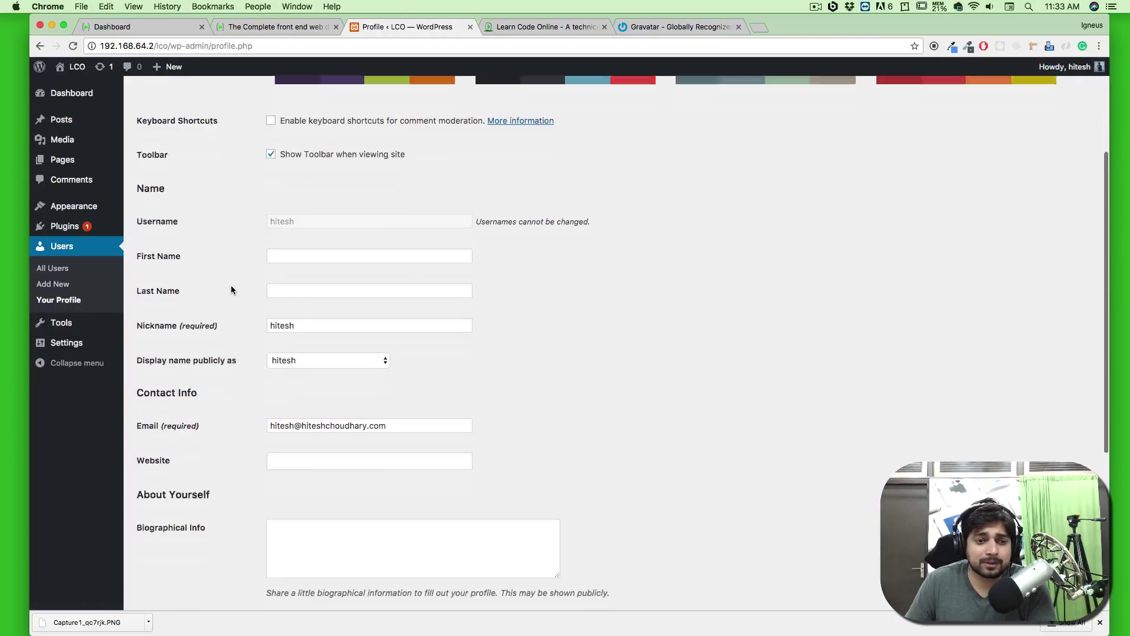
{"action": "scroll", "coordinate": [231, 285], "scroll_direction": "down", "scroll_amount": 4}
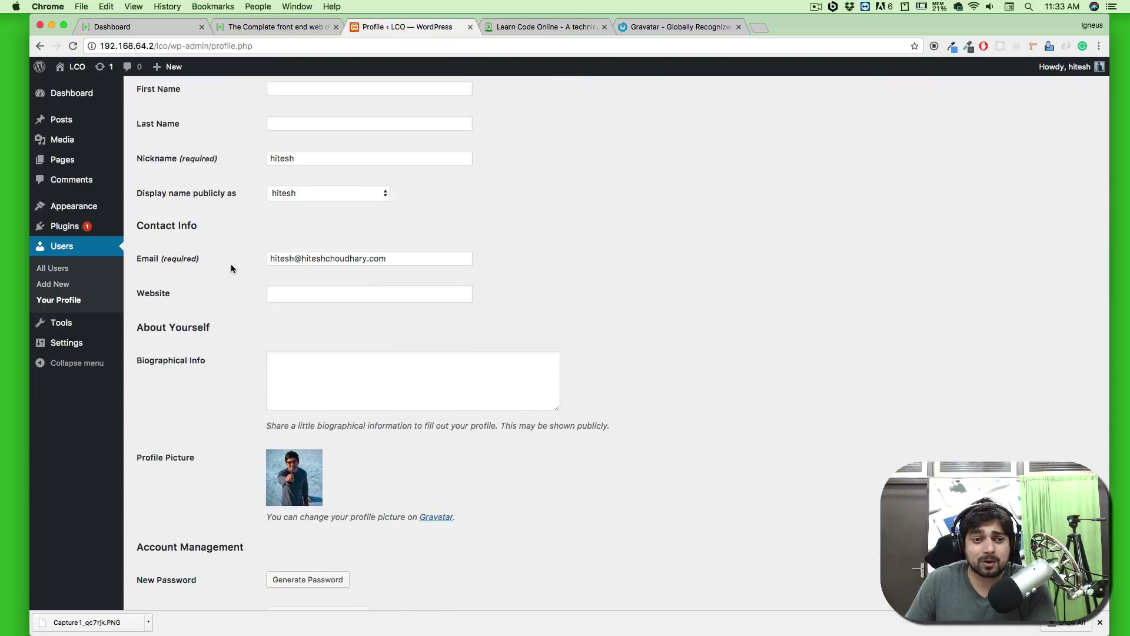
{"action": "scroll", "coordinate": [231, 268], "scroll_direction": "down", "scroll_amount": 1}
Highlight the account e-mail address and the Gravatar profile picture note
{"action": "left_click_drag", "start_coordinate": [391, 231], "coordinate": [263, 229]}
{"action": "left_click", "coordinate": [252, 235]}
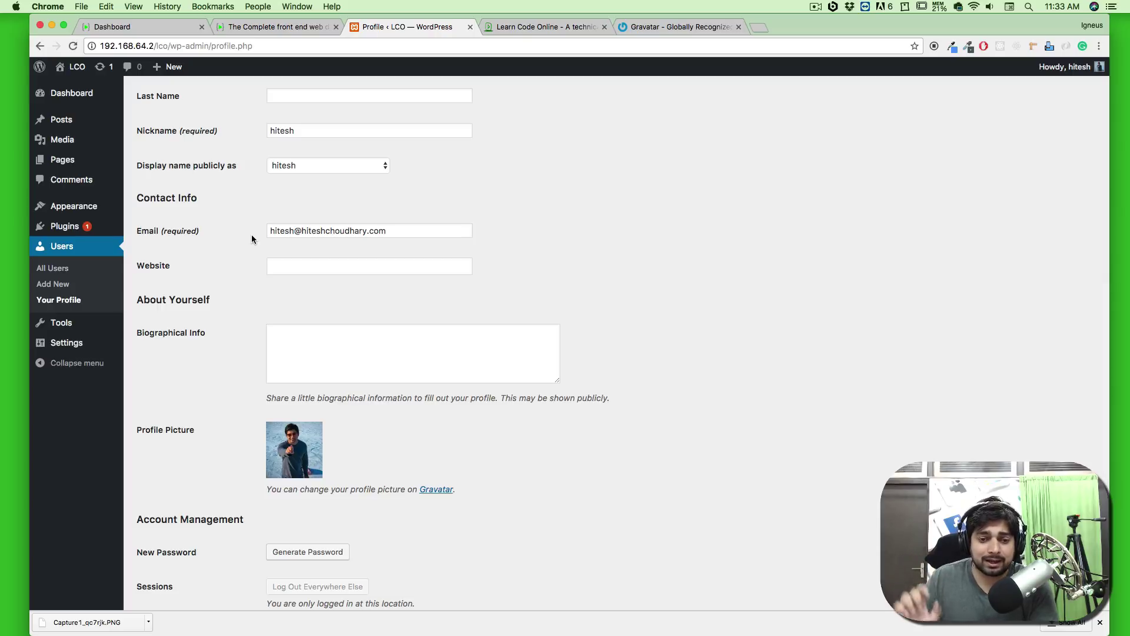
{"action": "scroll", "coordinate": [252, 234], "scroll_direction": "down", "scroll_amount": 3}
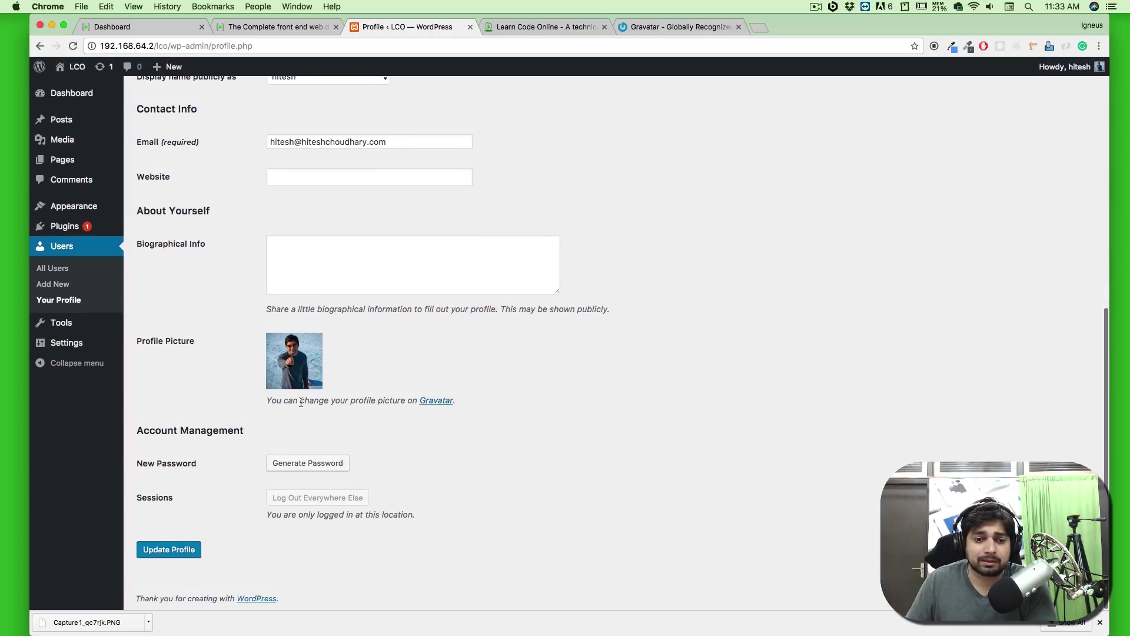
{"action": "left_click_drag", "start_coordinate": [267, 400], "coordinate": [381, 401]}
{"action": "left_click", "coordinate": [387, 400]}
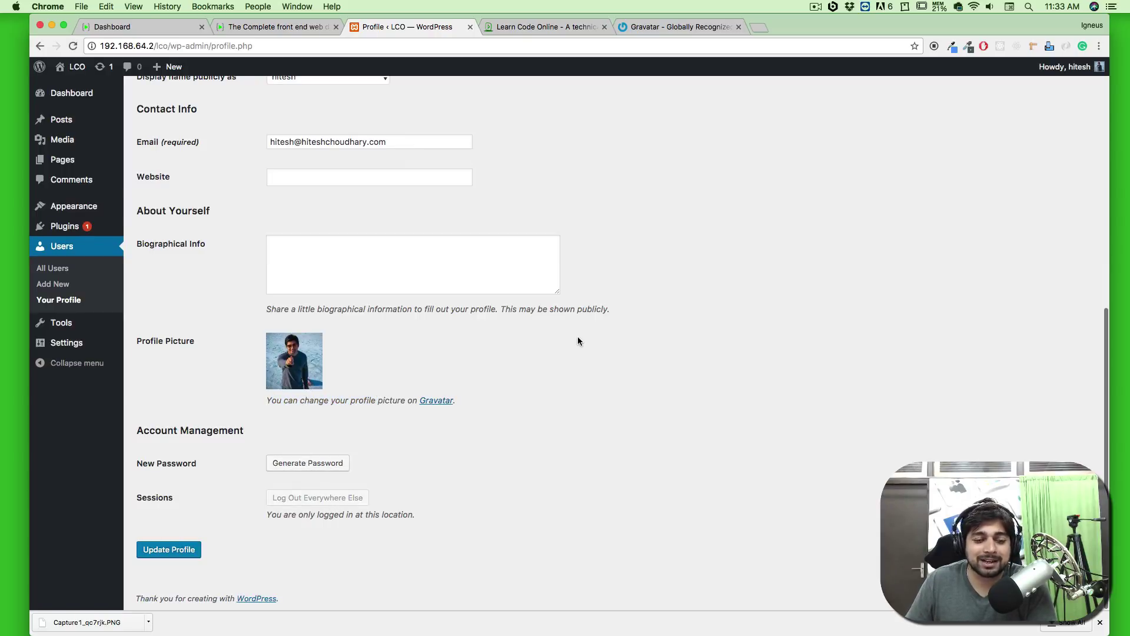
{"action": "scroll", "coordinate": [579, 338], "scroll_direction": "up", "scroll_amount": 10}
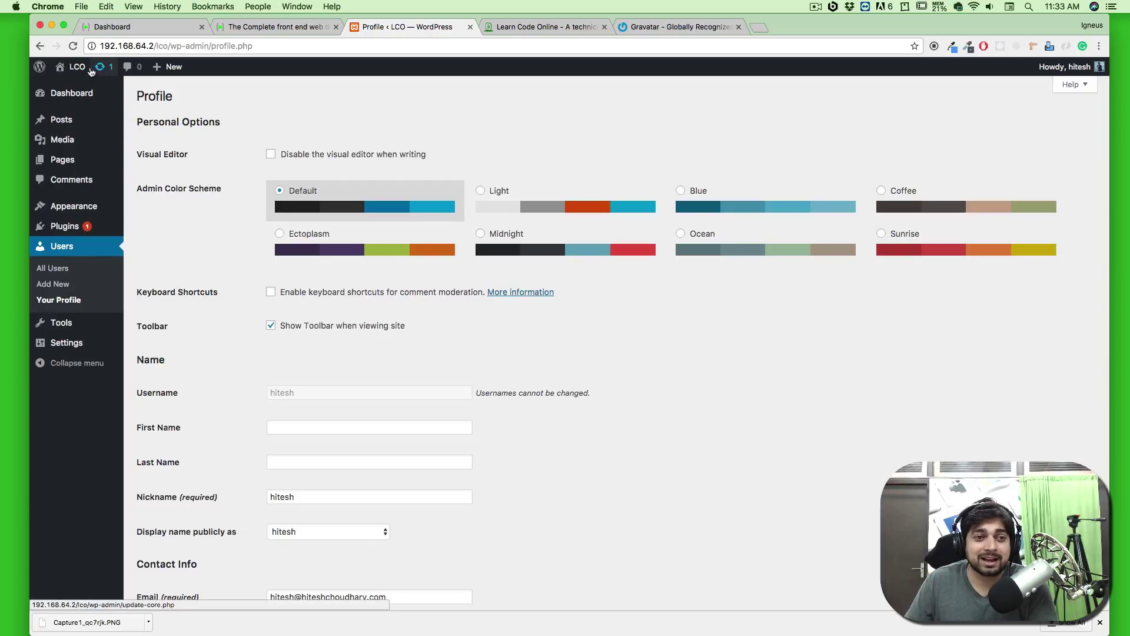
Visit the LCO site's public front page from the site-name menu
{"action": "mouse_move", "coordinate": [75, 67]}
{"action": "left_click", "coordinate": [82, 89]}
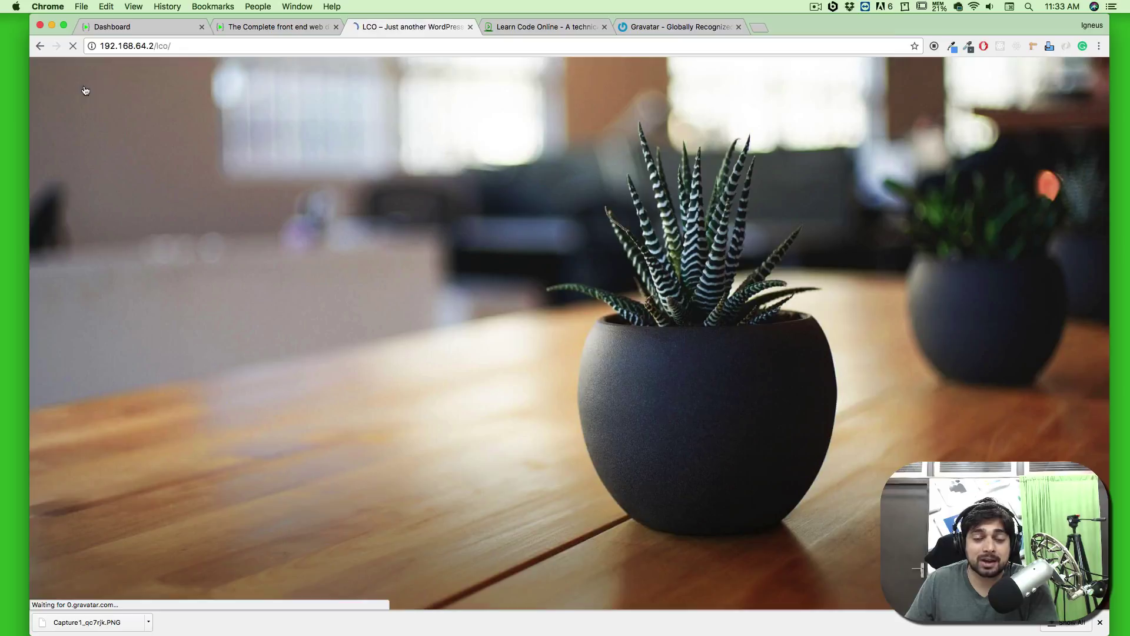
{"action": "scroll", "coordinate": [496, 144], "scroll_direction": "down", "scroll_amount": 10}
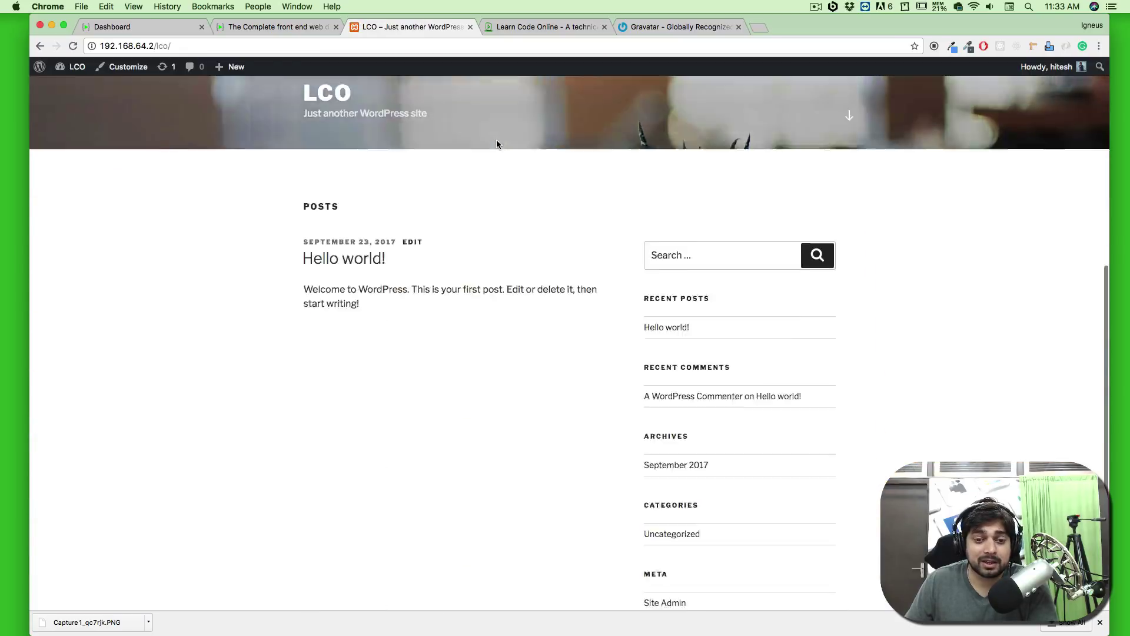
{"action": "scroll", "coordinate": [496, 145], "scroll_direction": "up", "scroll_amount": 1}
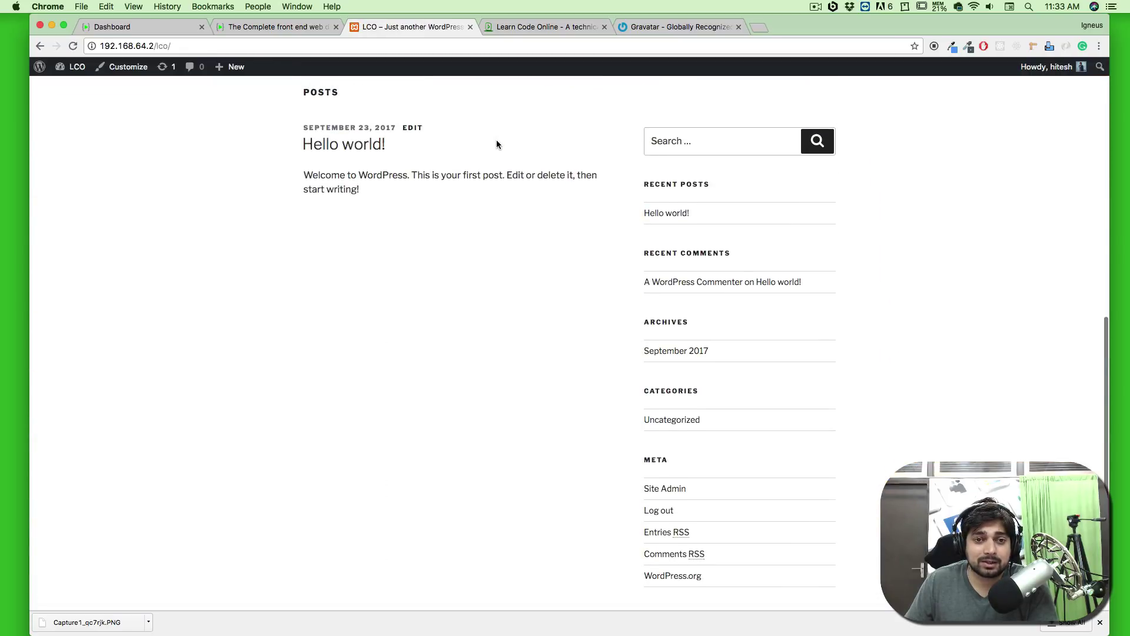
Open the Hello world! post and bring it up in the Edit Post screen
{"action": "left_click", "coordinate": [345, 148]}
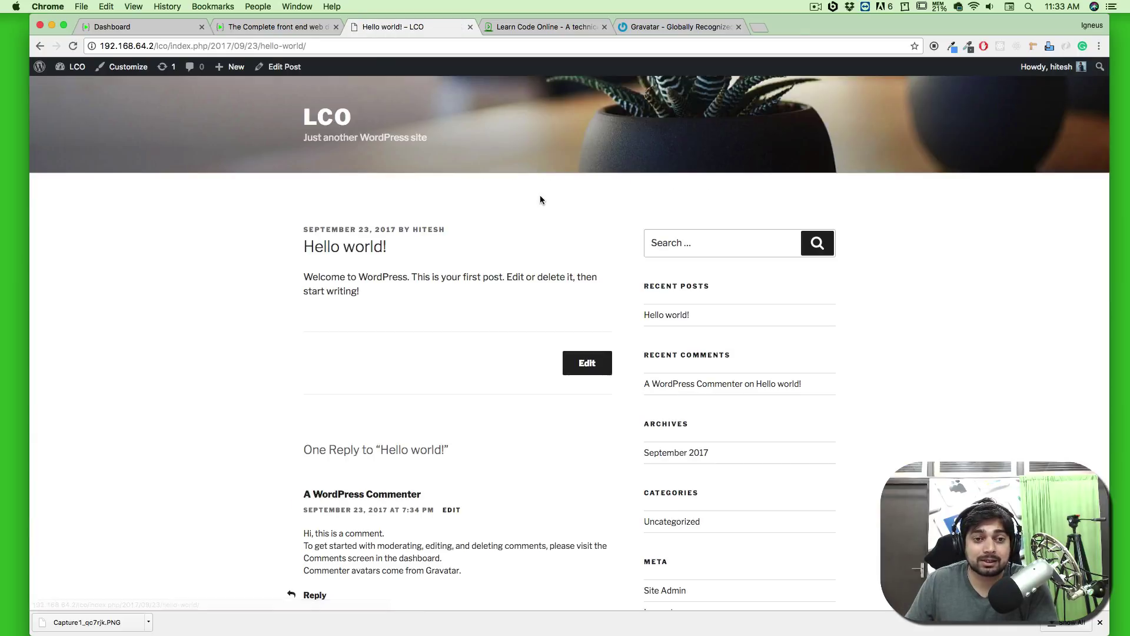
{"action": "scroll", "coordinate": [127, 288], "scroll_direction": "down", "scroll_amount": 3}
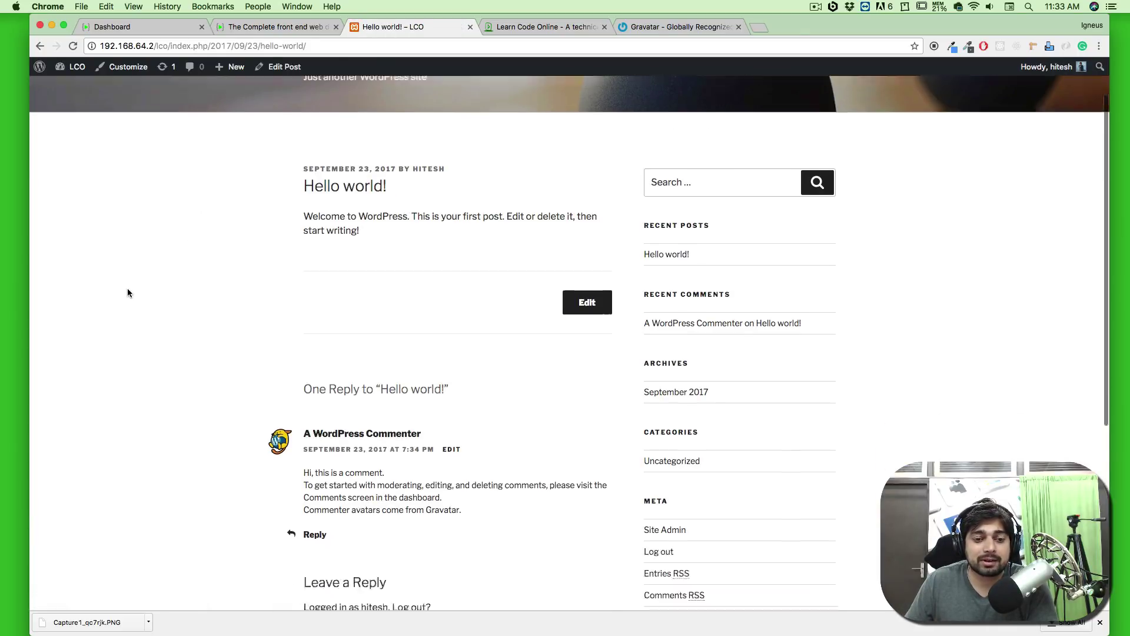
{"action": "scroll", "coordinate": [131, 288], "scroll_direction": "up", "scroll_amount": 3}
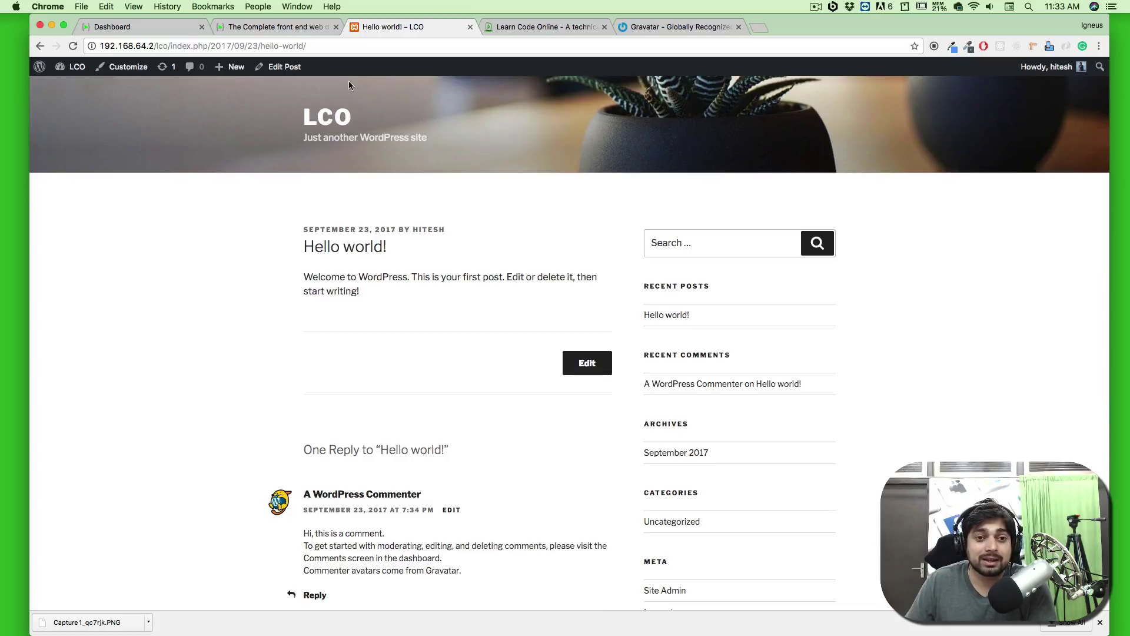
{"action": "left_click", "coordinate": [284, 70]}
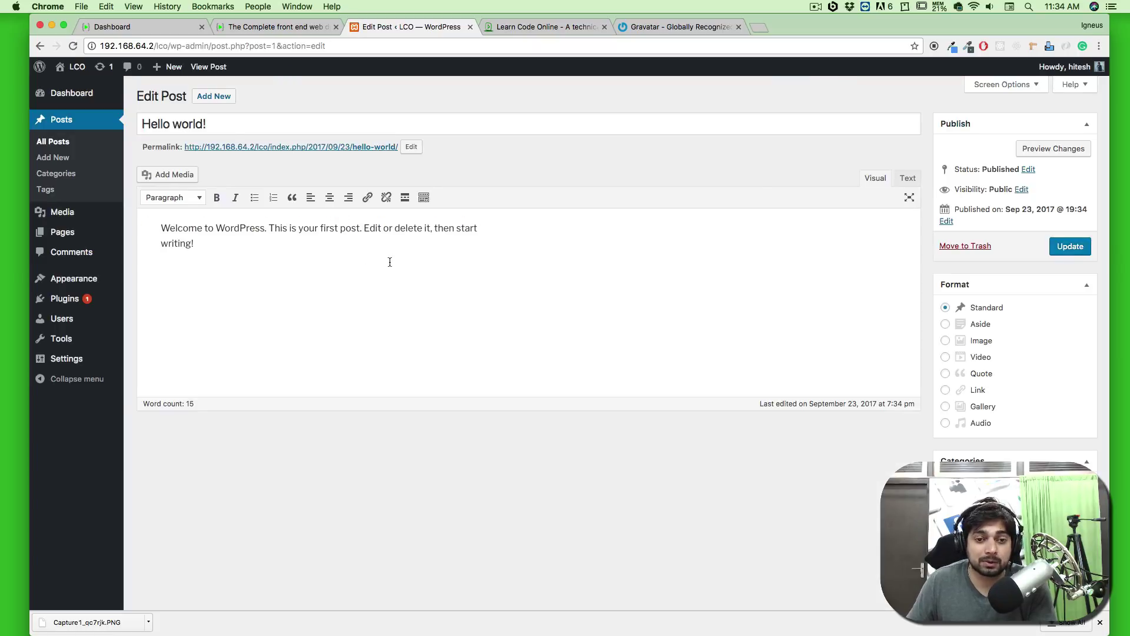
Search 'lorem ipsum', open lipsum.com, and select the 'What is Lorem Ipsum?' heading and paragraph
{"action": "left_click", "coordinate": [759, 28]}
{"action": "type", "text": "lore"}
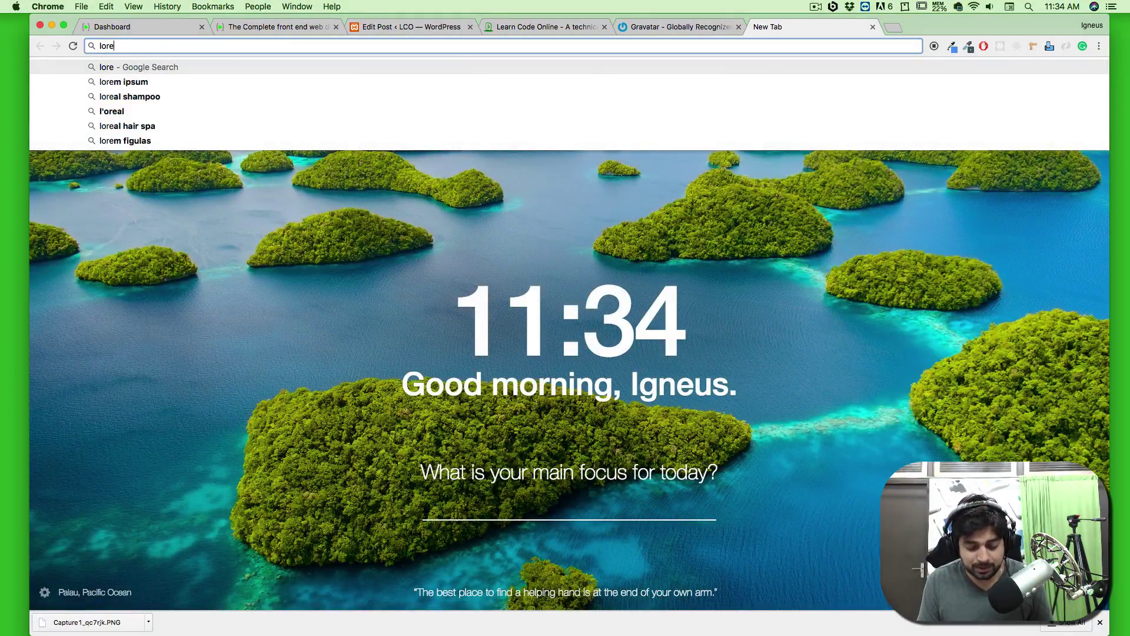
{"action": "key", "text": "Down"}
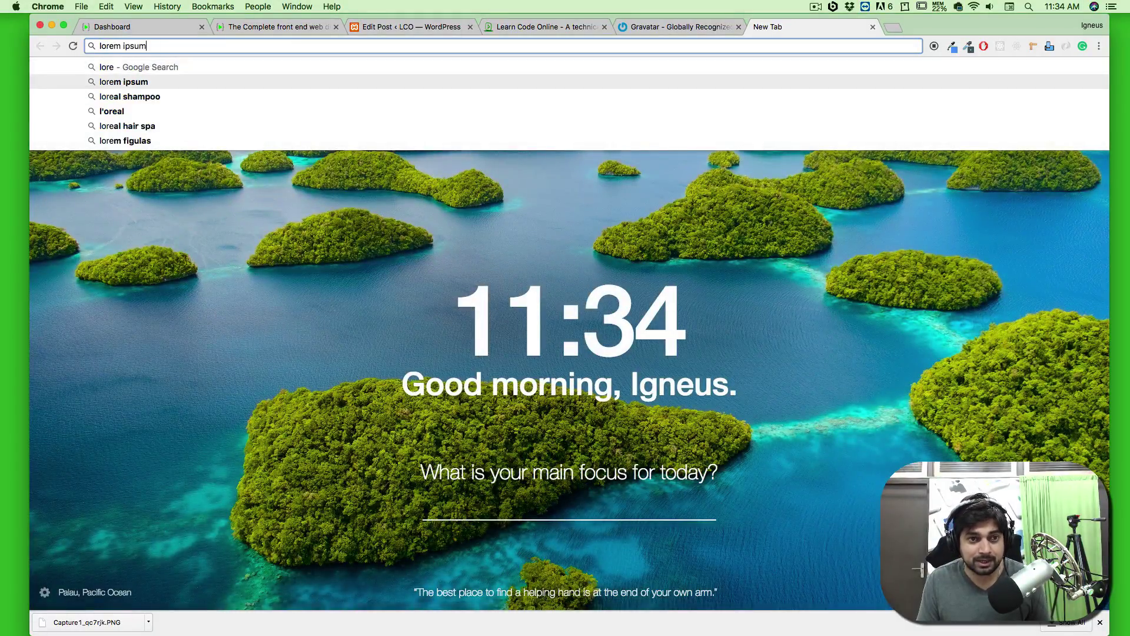
{"action": "key", "text": "Return"}
{"action": "left_click", "coordinate": [249, 171]}
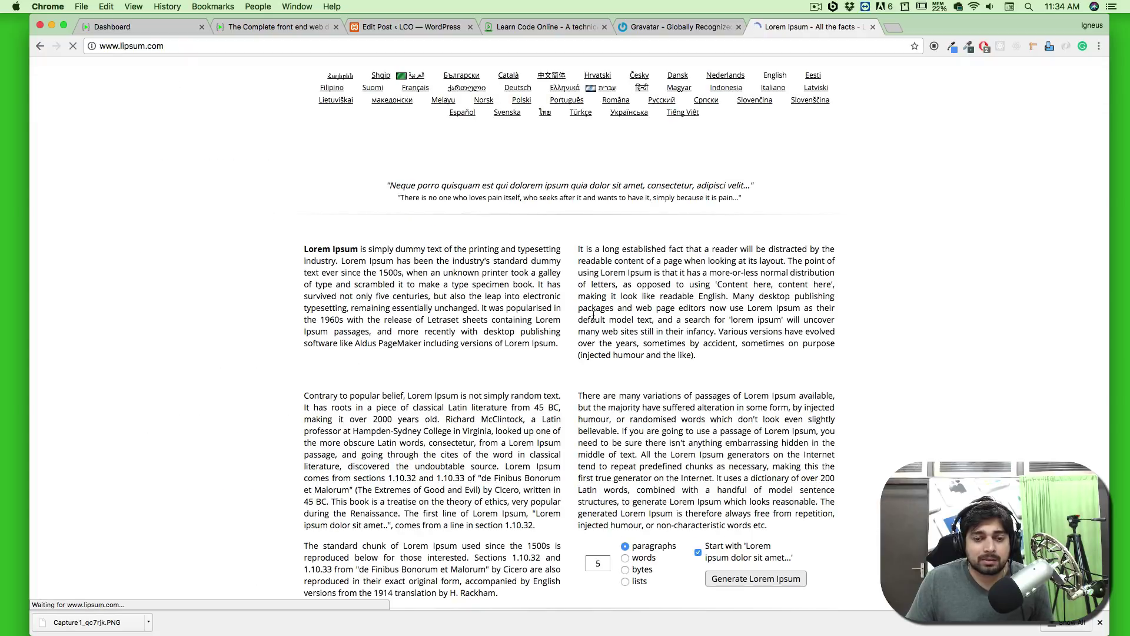
{"action": "left_click_drag", "start_coordinate": [305, 227], "coordinate": [560, 346]}
{"action": "key", "text": "super+c"}
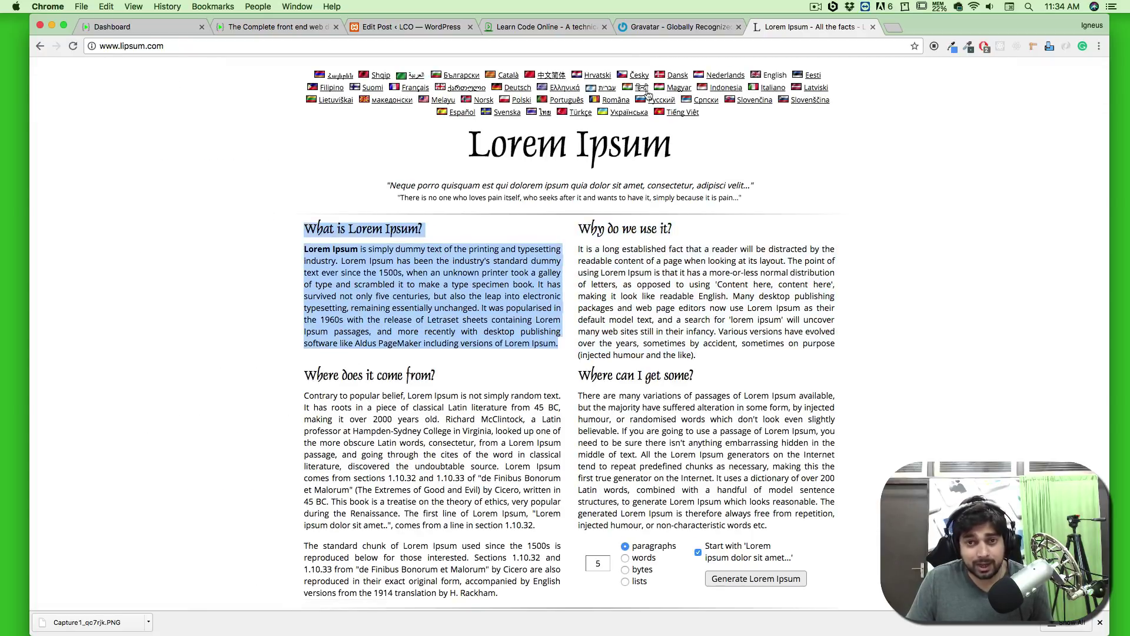
{"action": "left_click", "coordinate": [545, 27]}
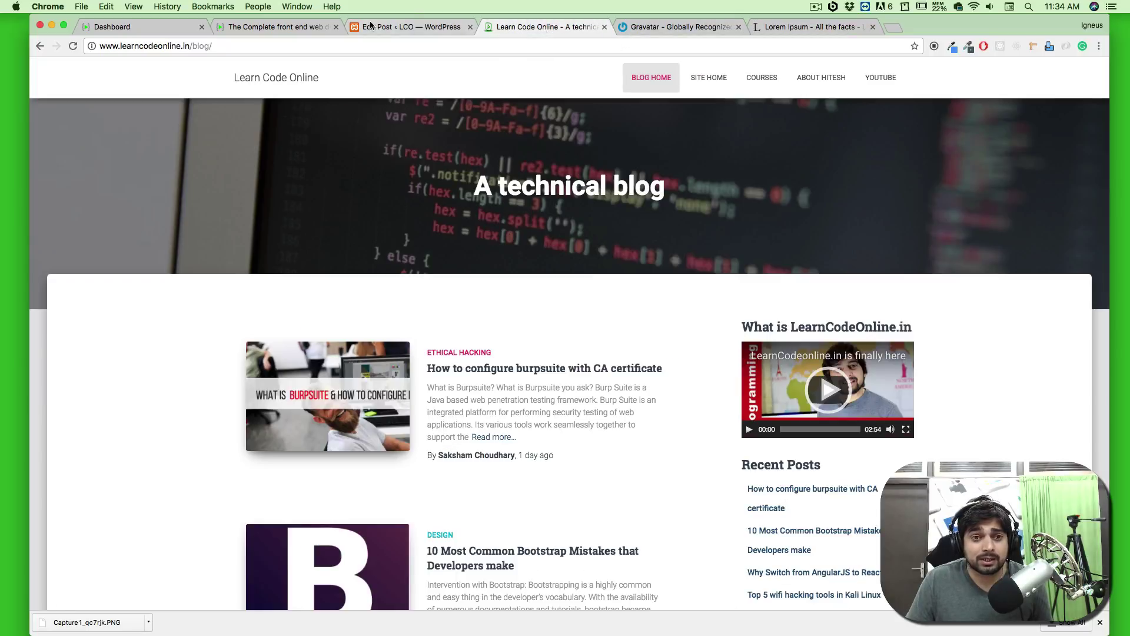
Paste the Lorem Ipsum heading and paragraph over the welcome paragraph and Update the post
{"action": "left_click", "coordinate": [393, 27]}
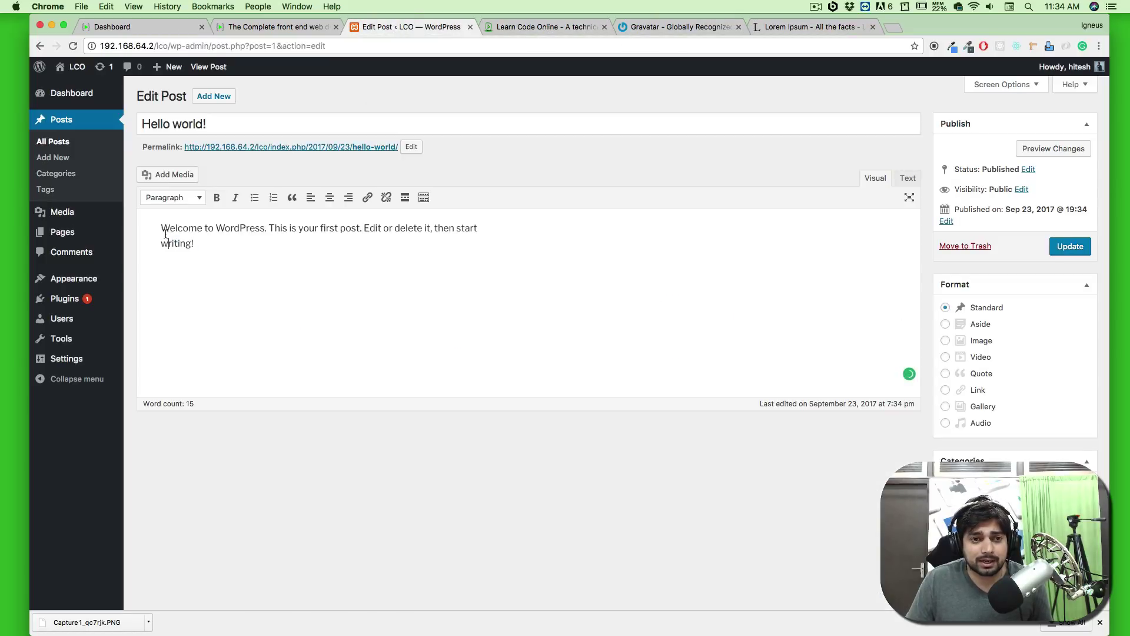
{"action": "left_click_drag", "start_coordinate": [161, 229], "coordinate": [194, 244]}
{"action": "key", "text": "super+v"}
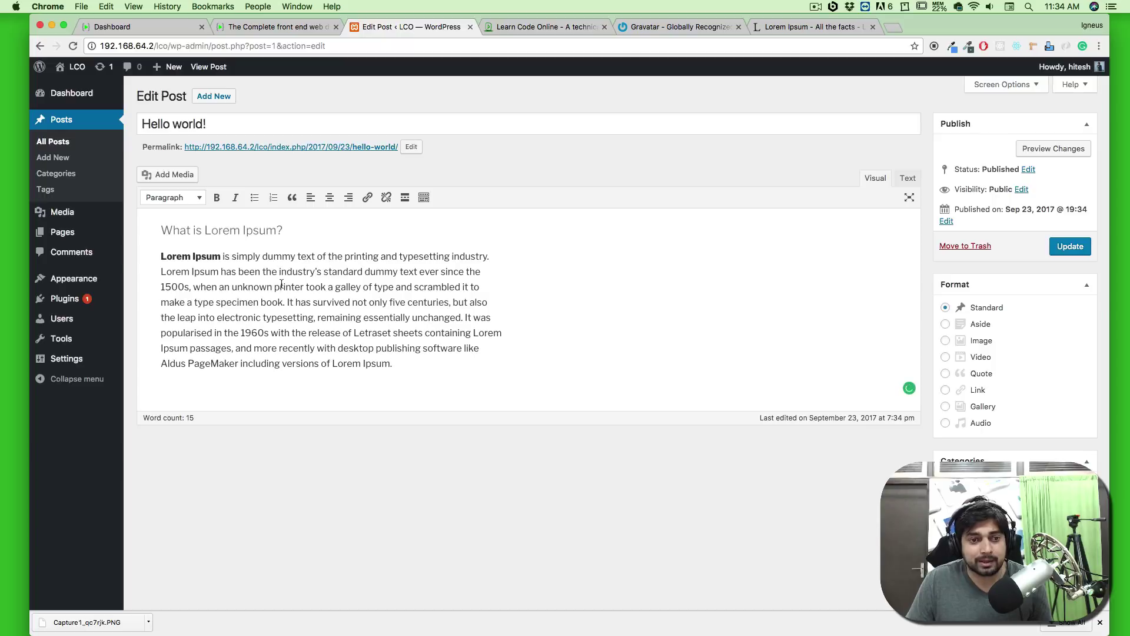
{"action": "left_click", "coordinate": [1065, 248]}
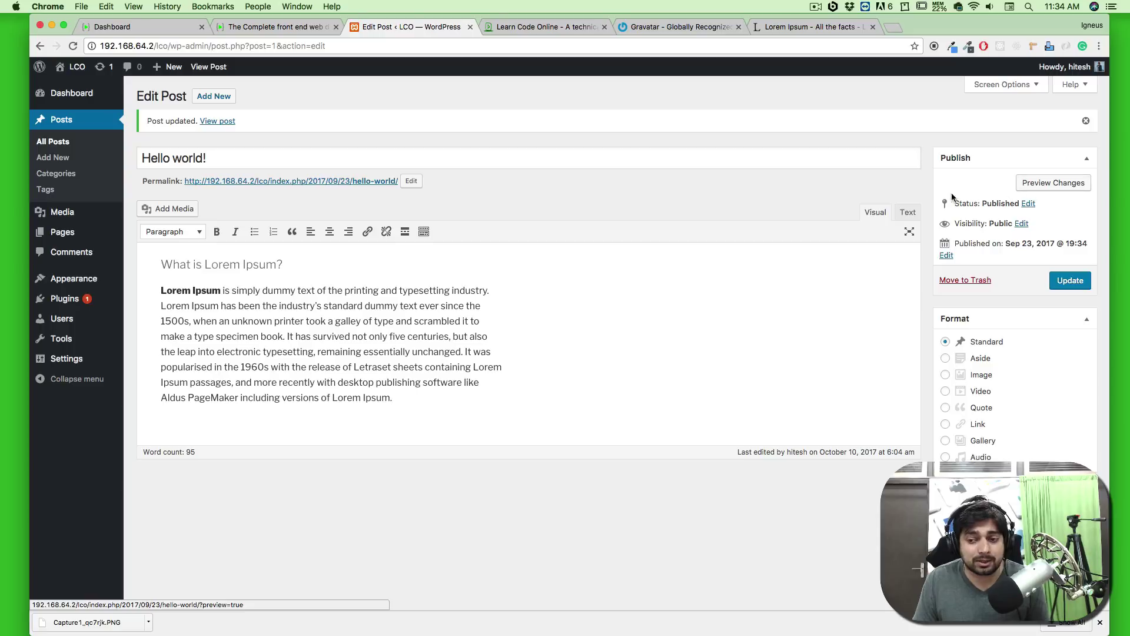
View the live Hello world! post showing the 'What is Lorem Ipsum?' text
{"action": "left_click", "coordinate": [202, 66]}
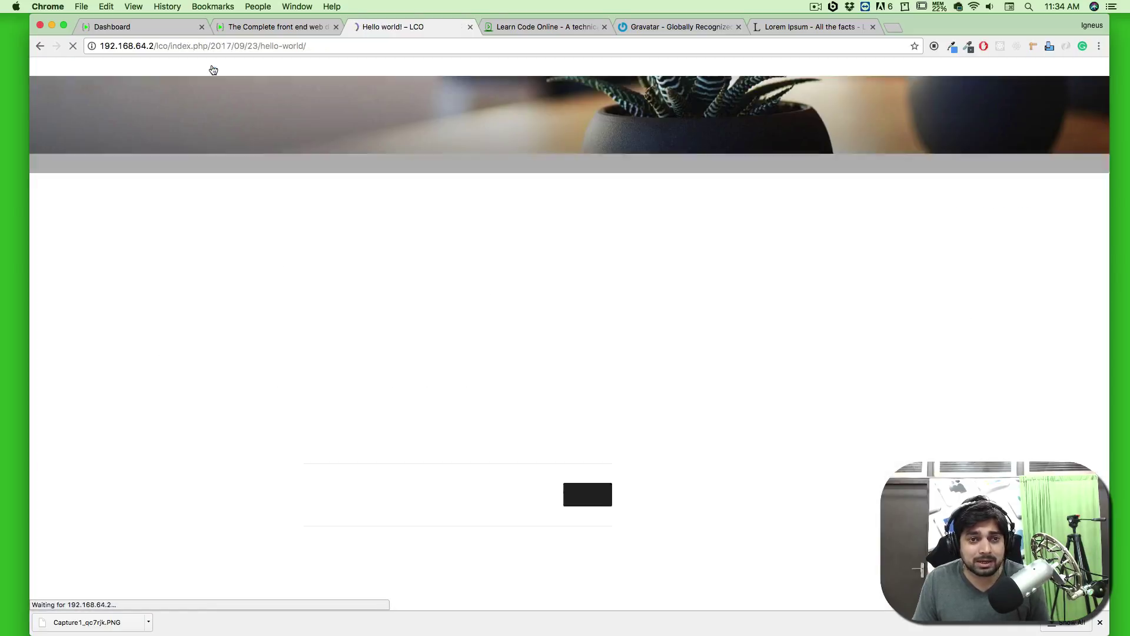
{"action": "scroll", "coordinate": [223, 264], "scroll_direction": "down", "scroll_amount": 2}
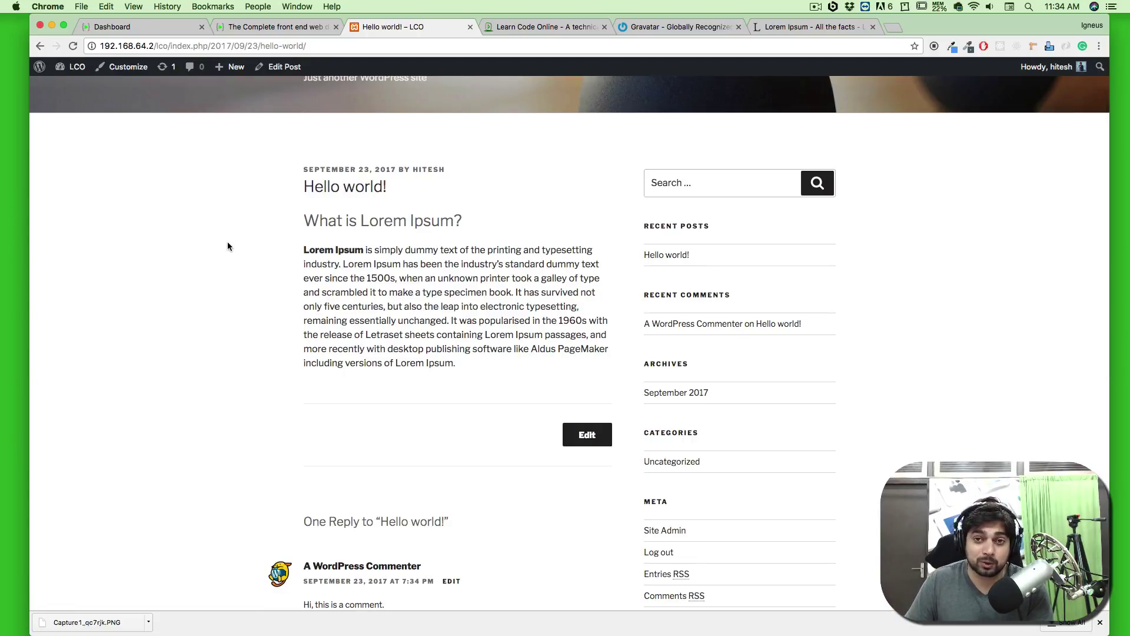
{"action": "mouse_move", "coordinate": [73, 70]}
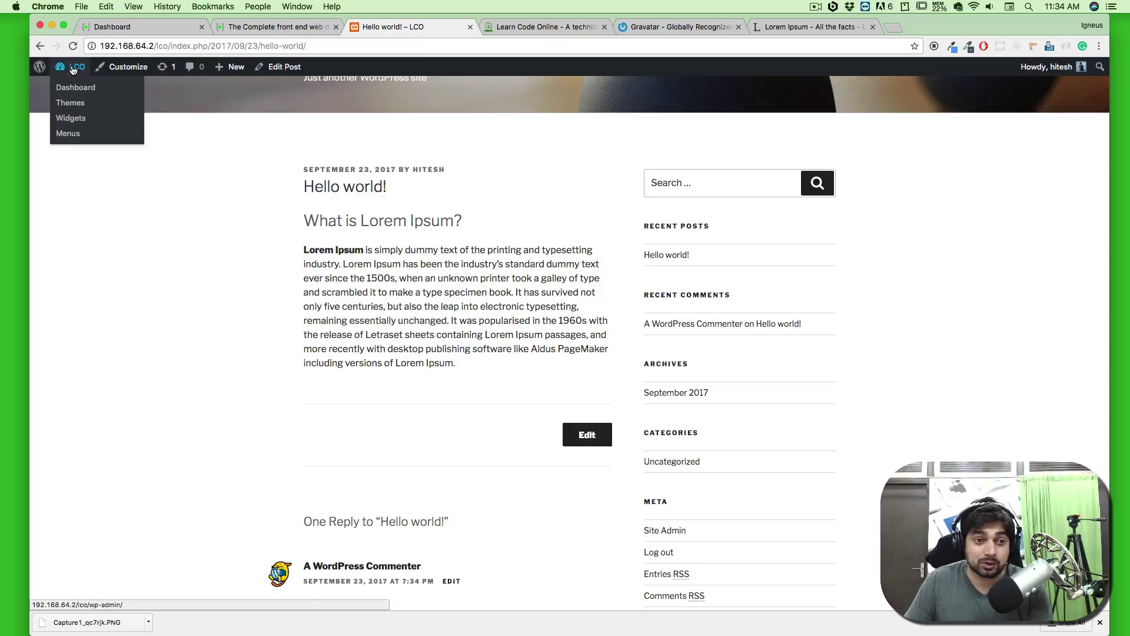
Go to the admin dashboard and list all posts, showing the single Hello world! post
{"action": "left_click", "coordinate": [82, 91]}
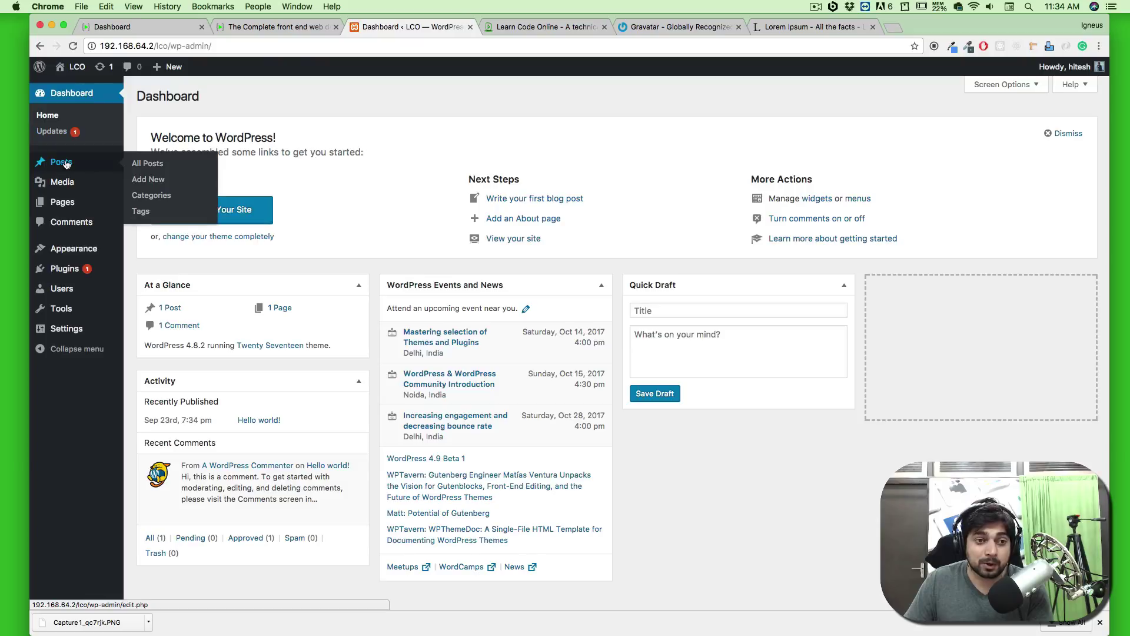
{"action": "left_click", "coordinate": [66, 163]}
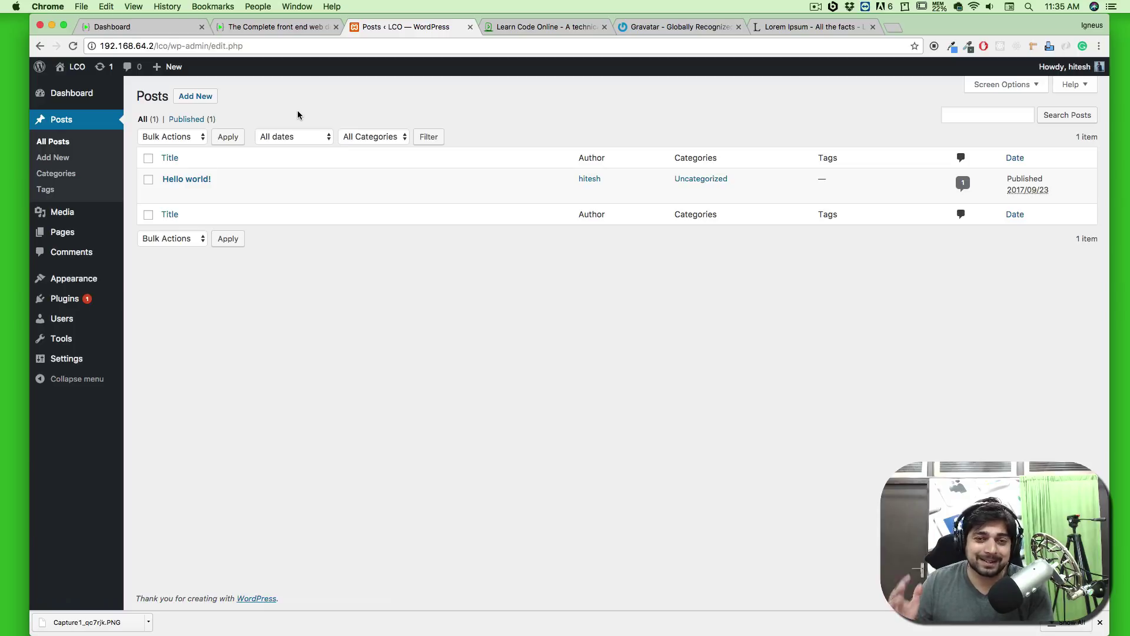
Visit the LCO front page and open the Hello world! post to view its Lorem Ipsum content and reply
{"action": "mouse_move", "coordinate": [73, 66]}
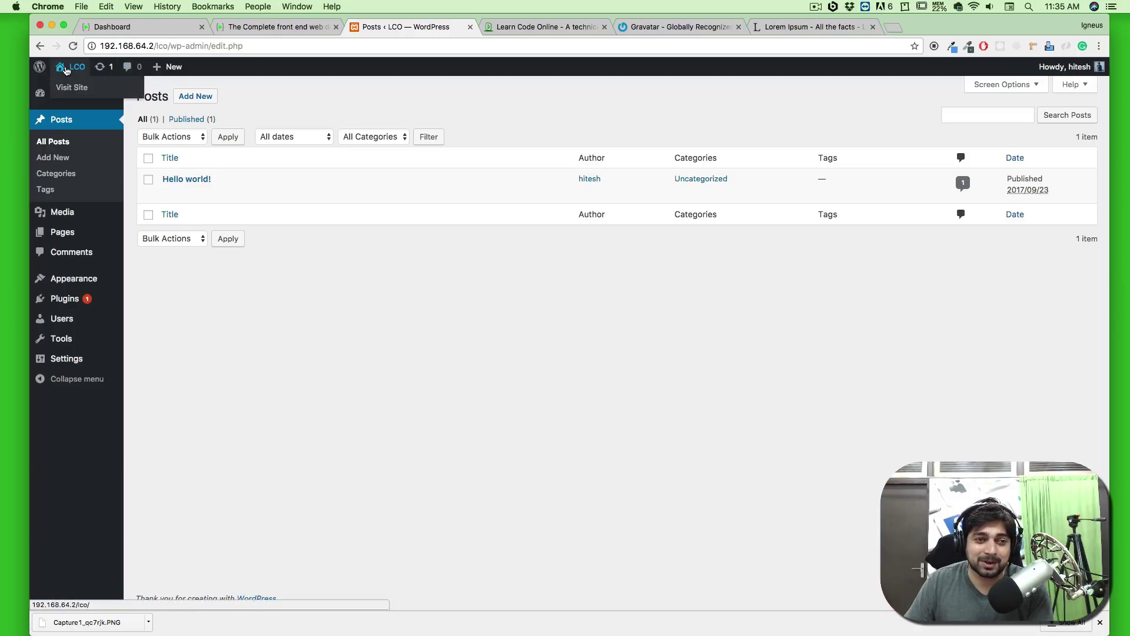
{"action": "left_click", "coordinate": [71, 87]}
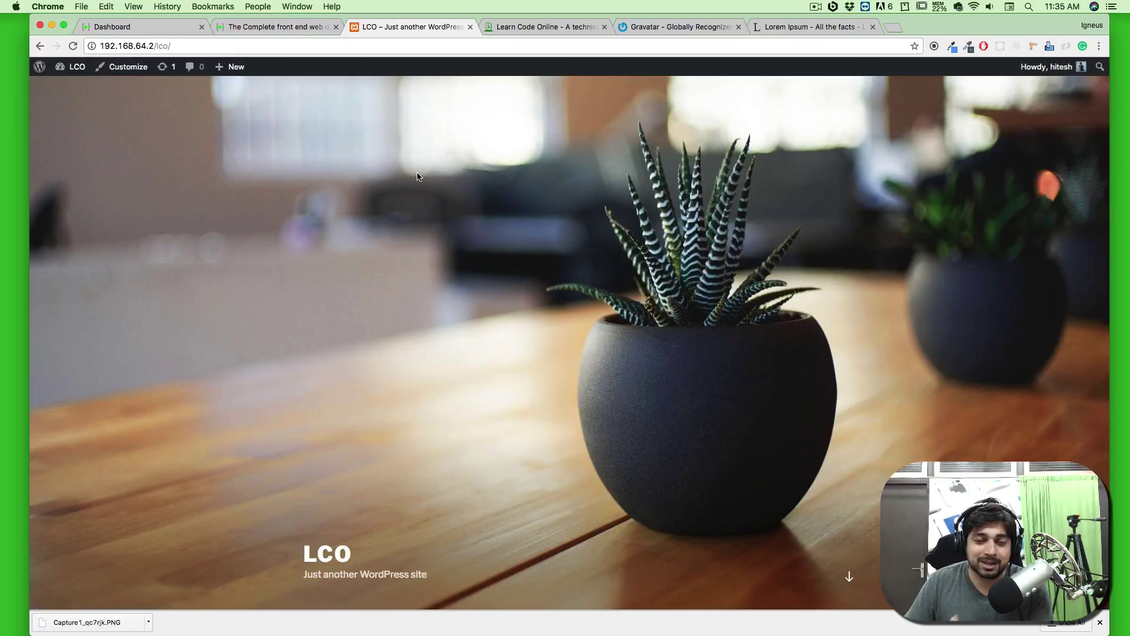
{"action": "scroll", "coordinate": [417, 176], "scroll_direction": "down", "scroll_amount": 5}
{"action": "scroll", "coordinate": [417, 177], "scroll_direction": "down", "scroll_amount": 8}
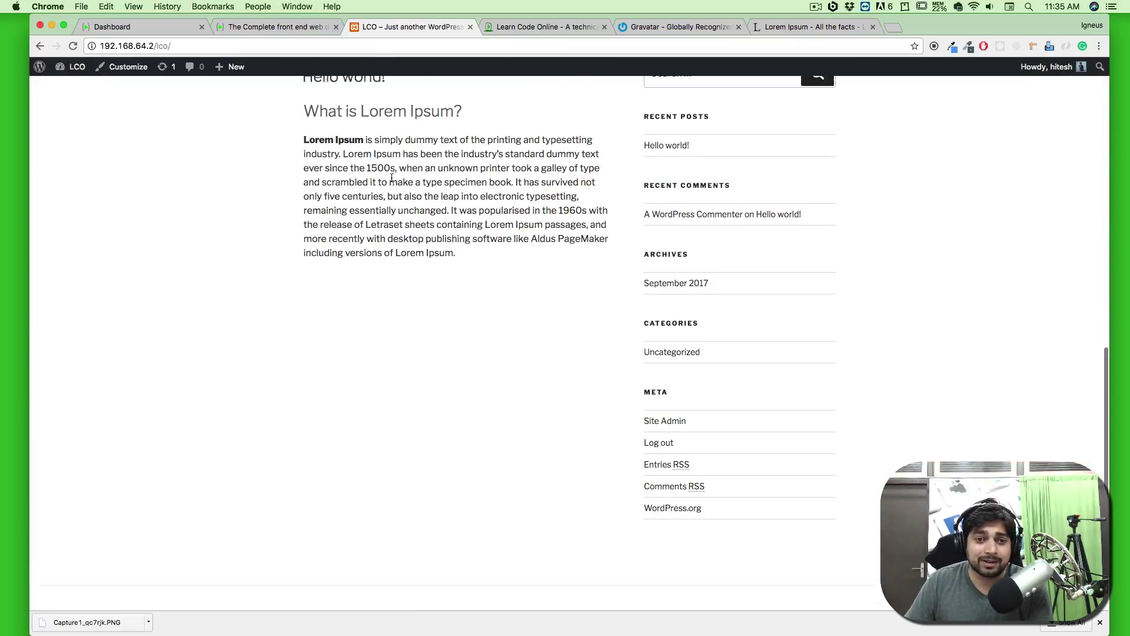
{"action": "scroll", "coordinate": [377, 168], "scroll_direction": "up", "scroll_amount": 2}
{"action": "left_click", "coordinate": [369, 160]}
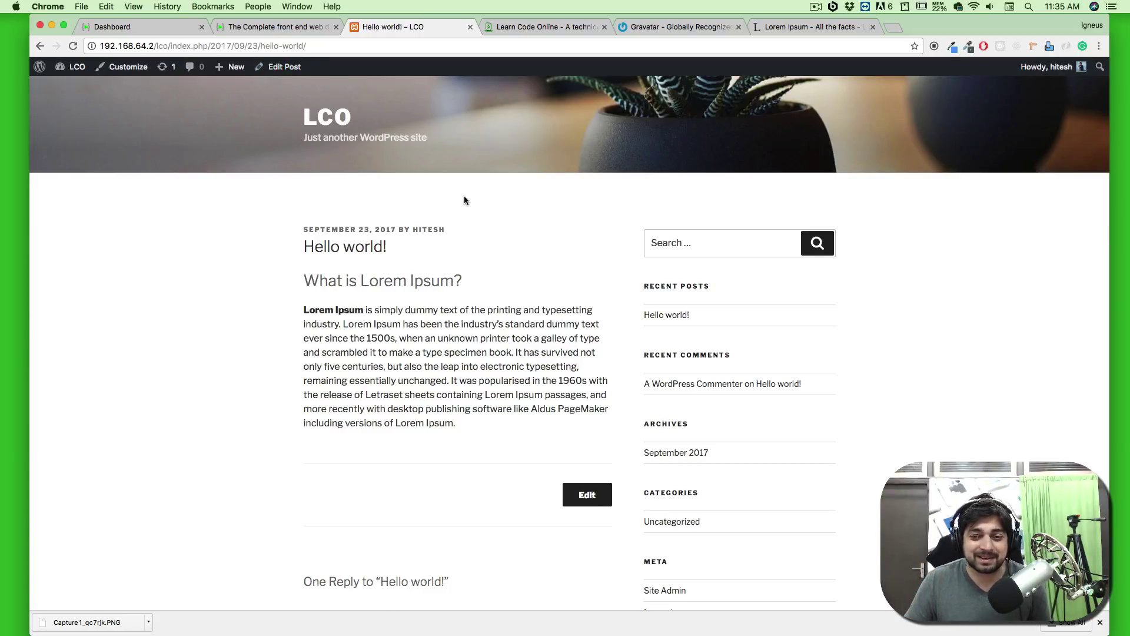
{"action": "scroll", "coordinate": [499, 277], "scroll_direction": "down", "scroll_amount": 10}
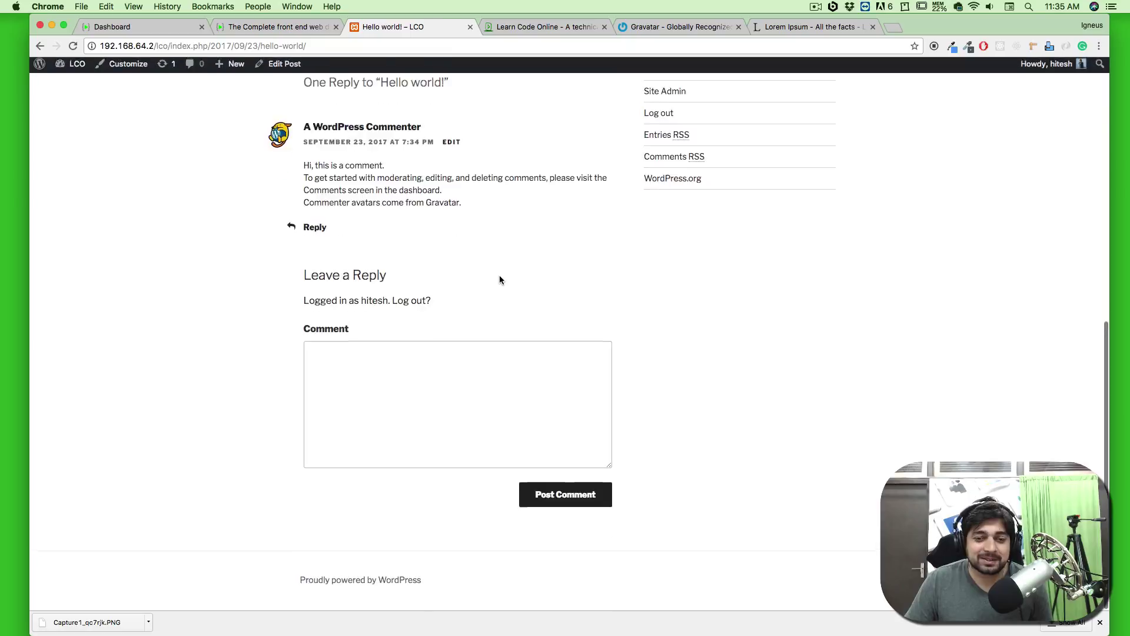
{"action": "scroll", "coordinate": [499, 277], "scroll_direction": "up", "scroll_amount": 10}
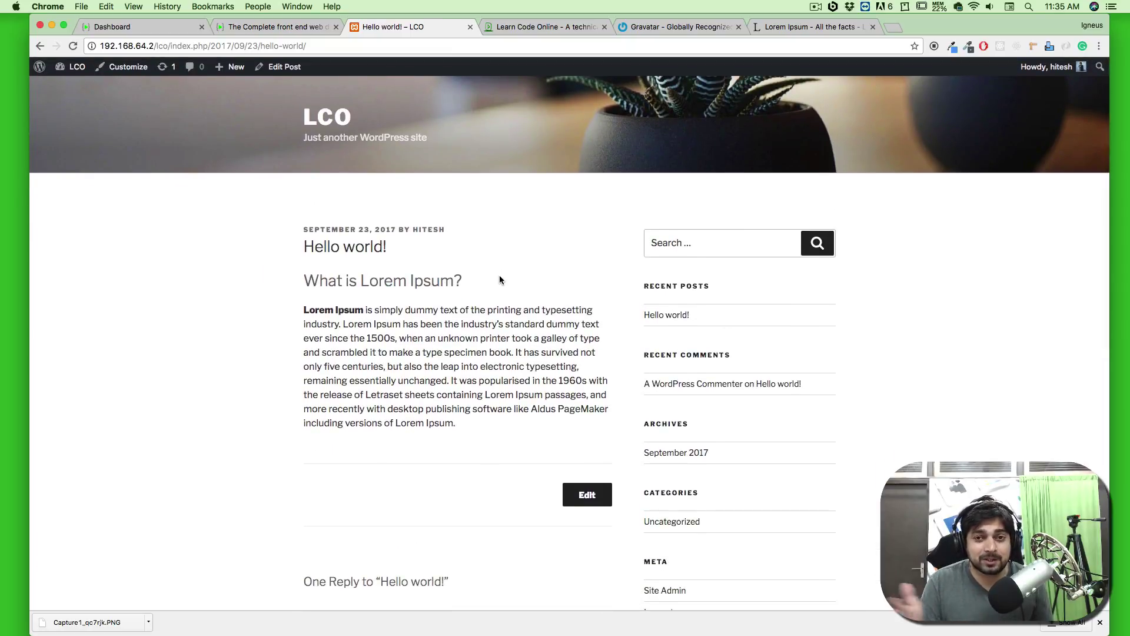